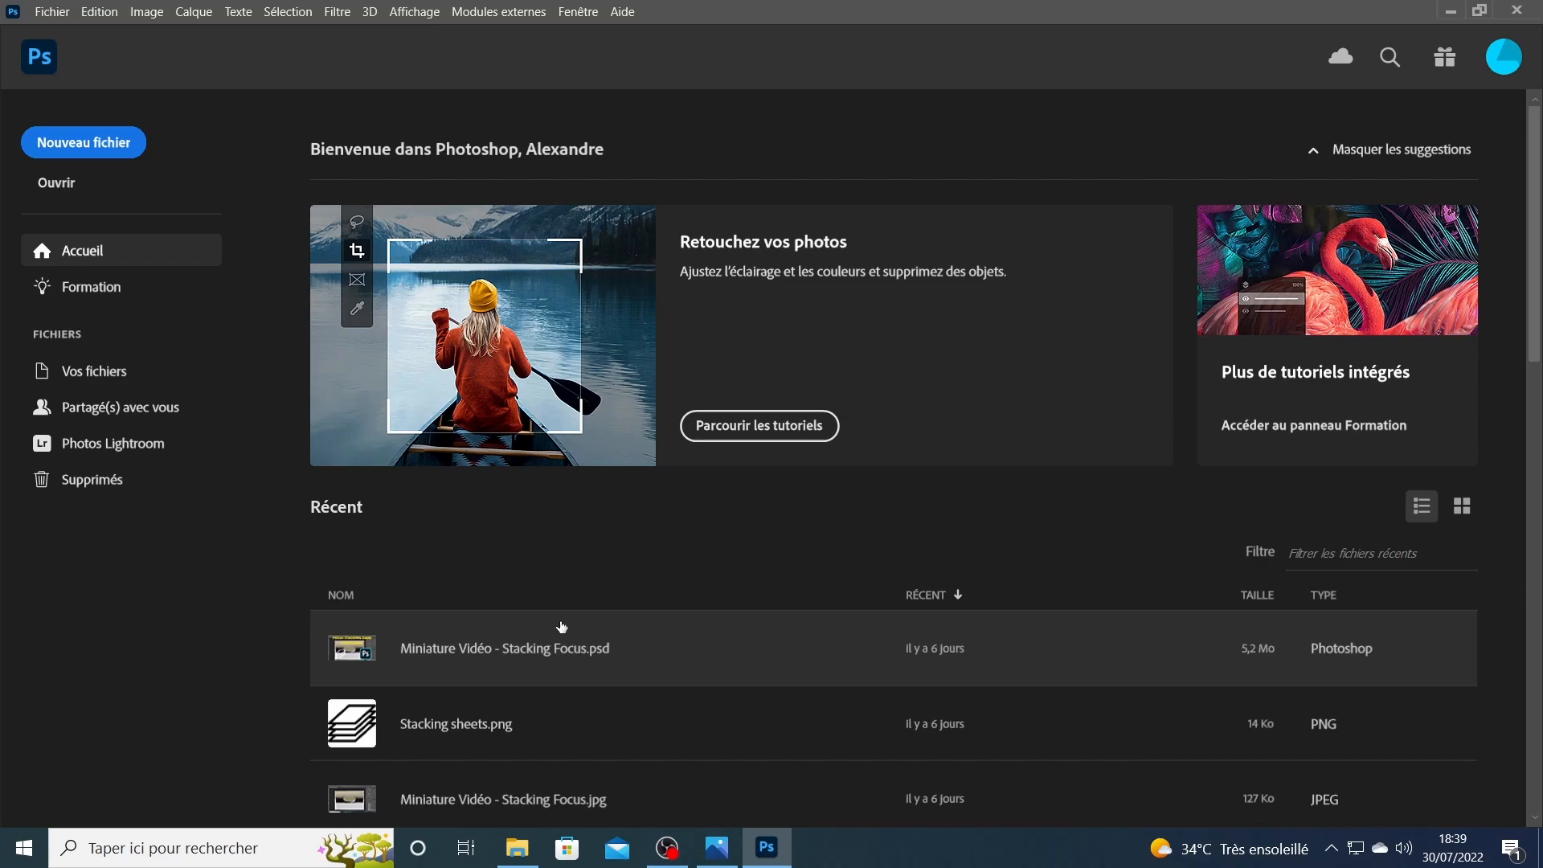
- Compare the finished image Stacked focus-1.jpg with the source shots in the Stacked Focus Export folder
left_click(716, 847)
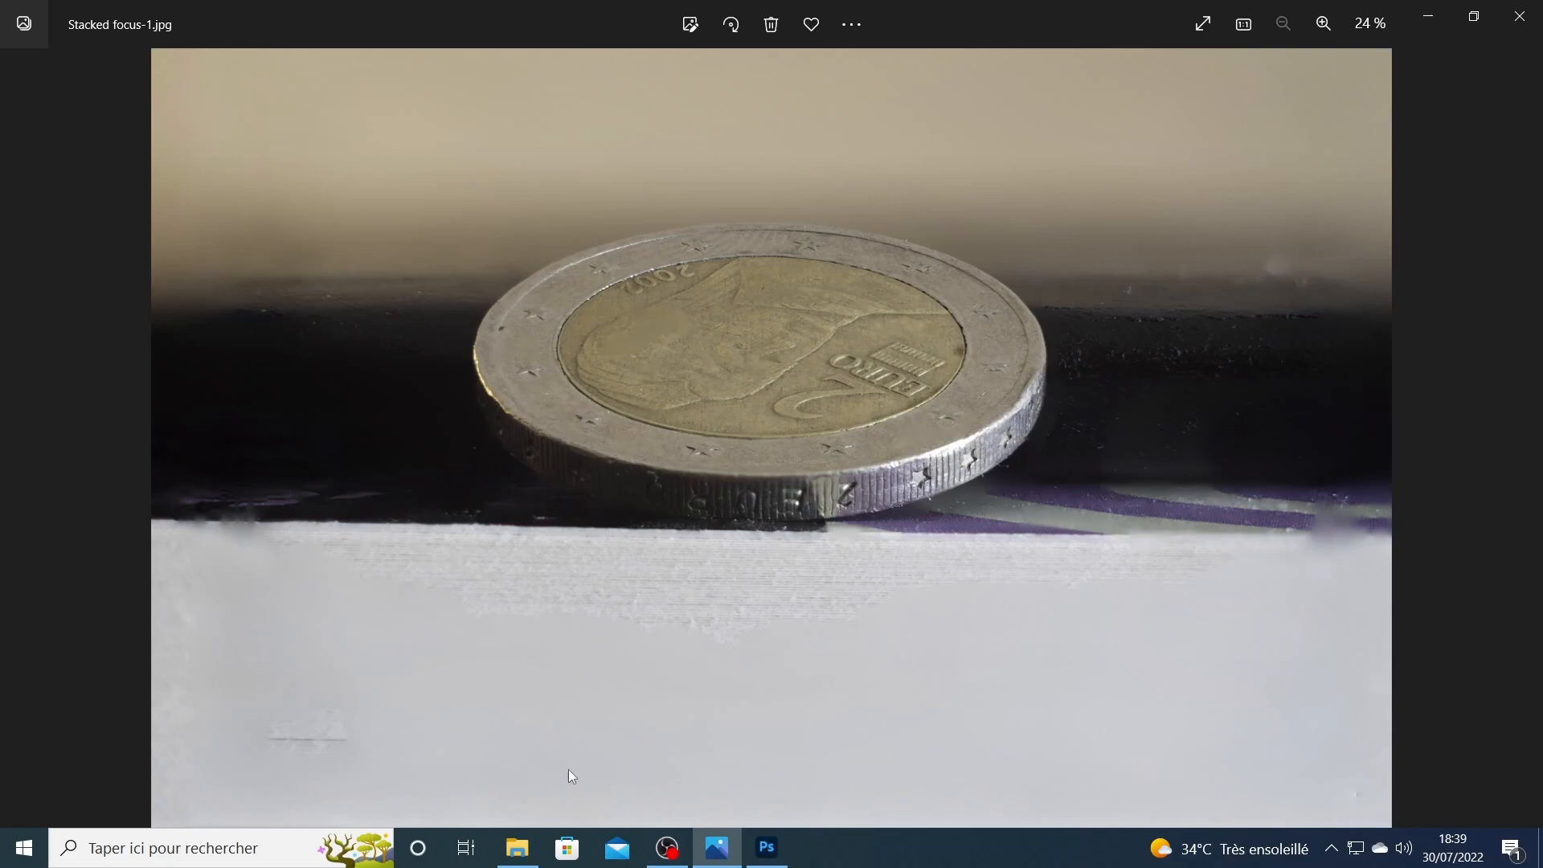
left_click(517, 847)
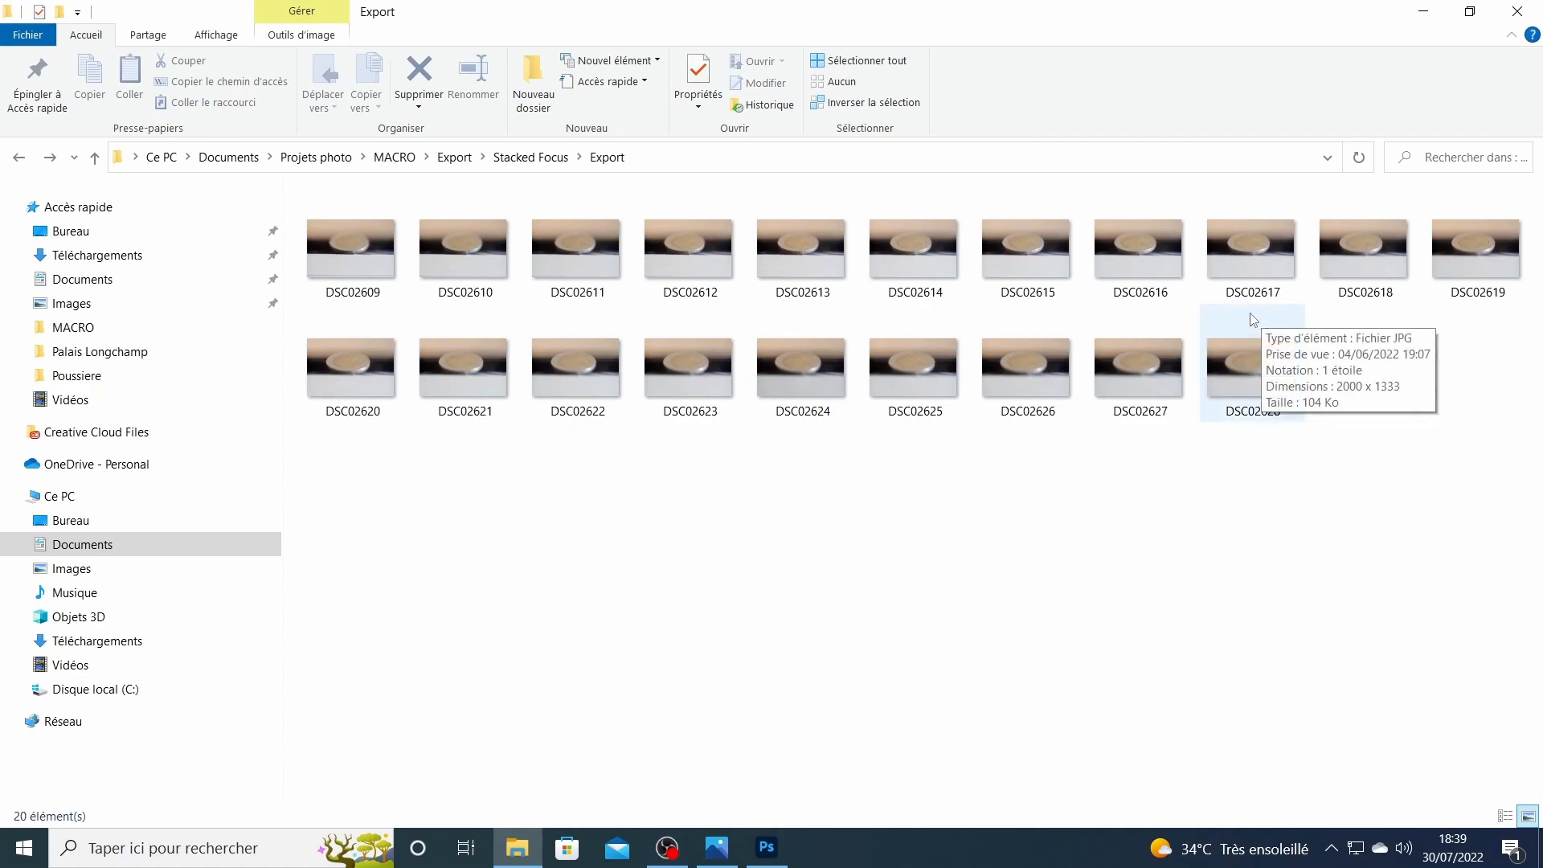
left_click(717, 847)
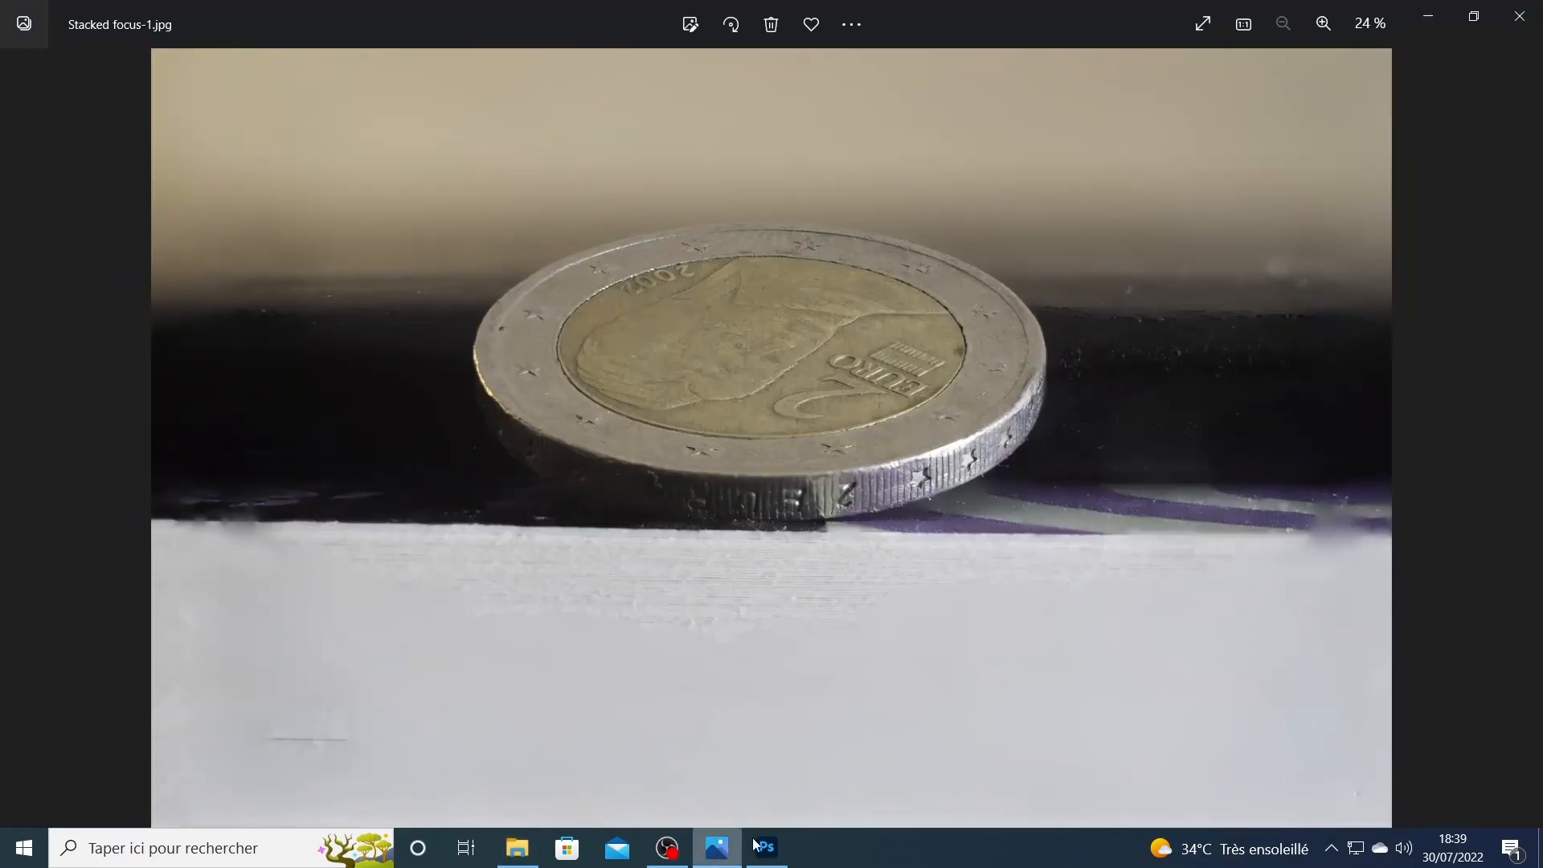
- Open DSC02609 from the Export folder and review the focus series through to DSC02628
left_click(516, 847)
left_click(336, 261)
double_click(334, 254)
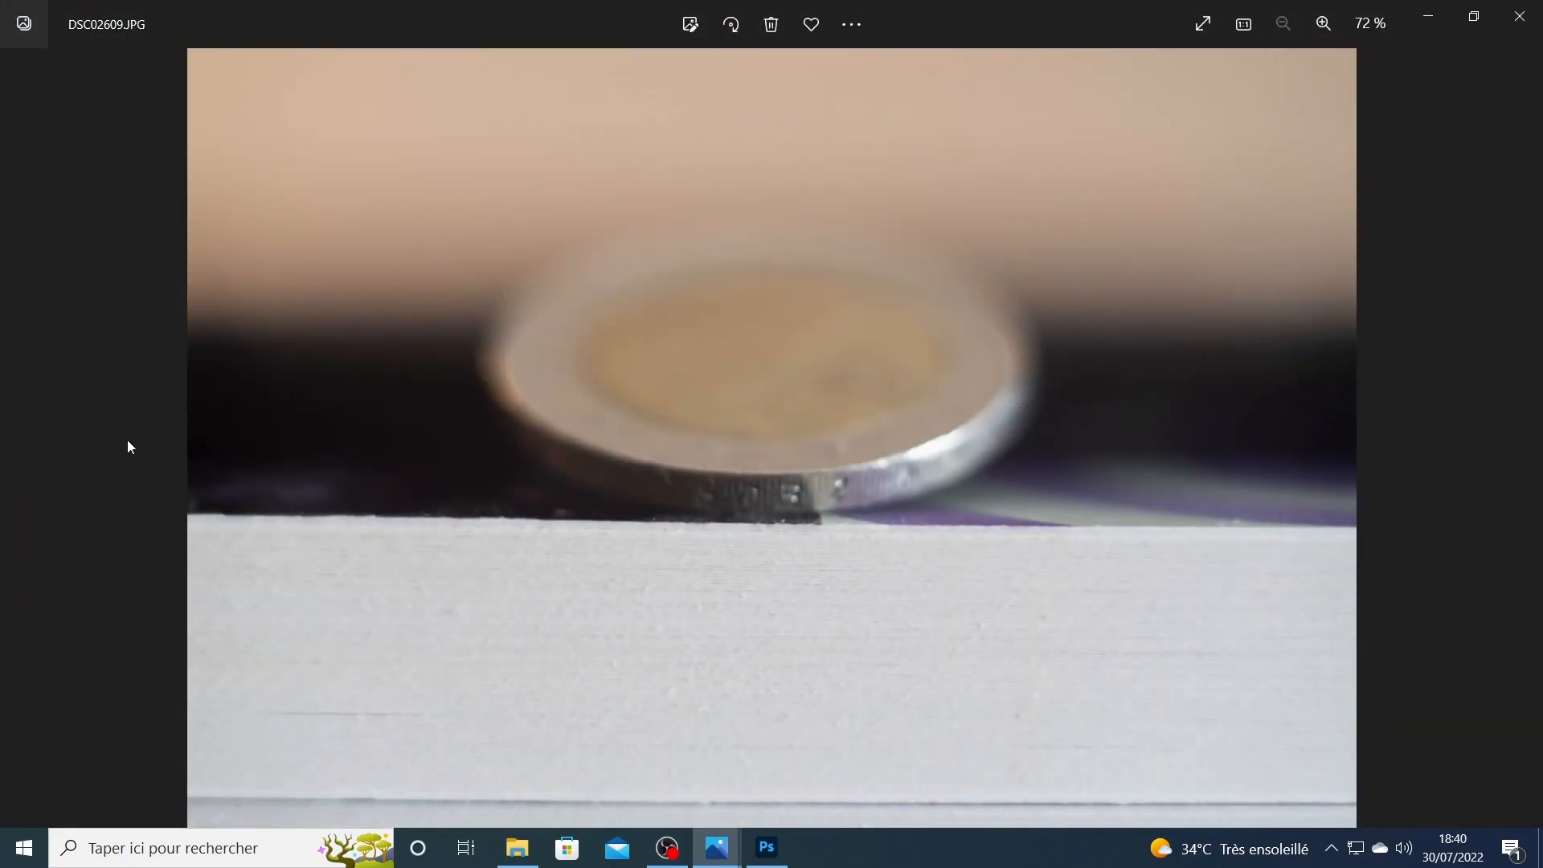
key("Right")
key("Right")
key("Right")
key("Right")
key("Right")
key("Right")
key("Right")
key("Right")
key("Right")
key("Right")
key("Right")
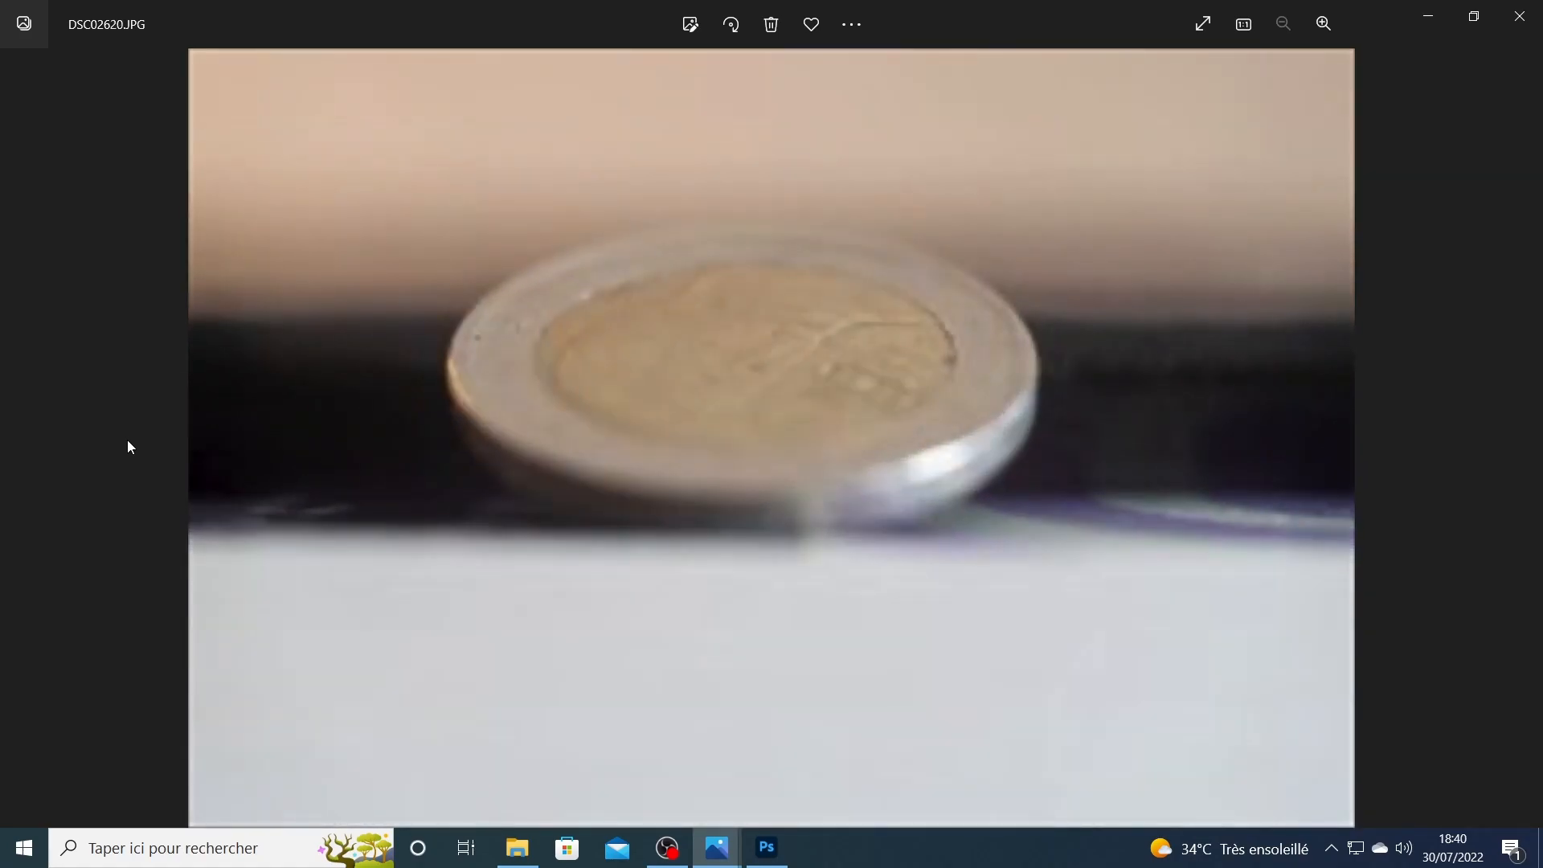
key("Right")
key("Right")
key("Right")
key("Right")
key("Right")
key("Right")
key("Right")
key("Right")
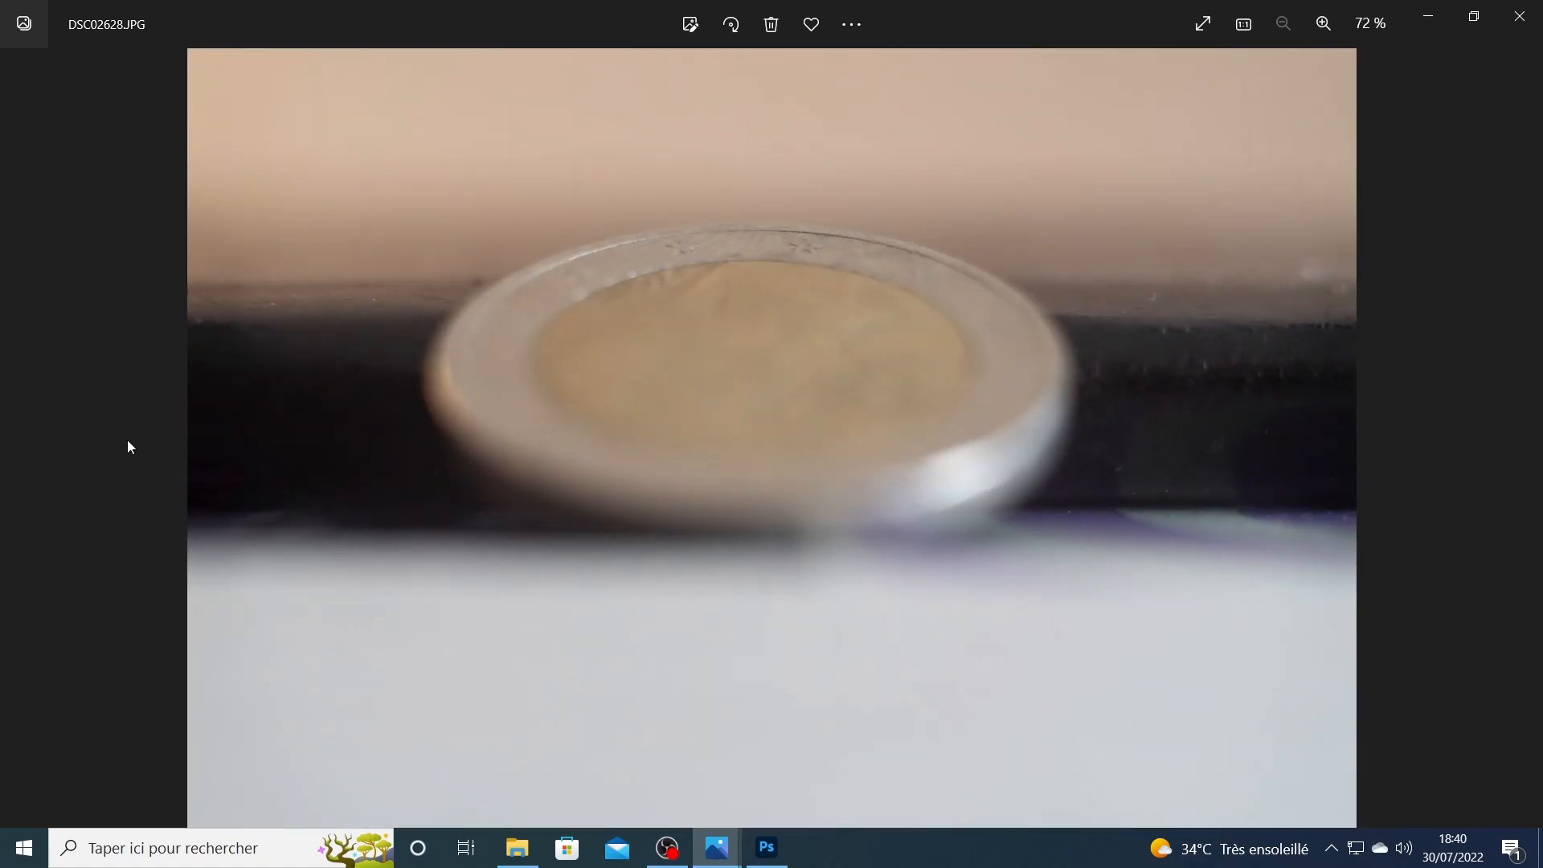
- Go back through the coin photos in reverse order to DSC02609
key("Left")
key("Left")
key("Left")
key("Left")
key("Left")
key("Left")
key("Left")
key("Left")
key("Left")
key("Left")
key("Left")
key("Left")
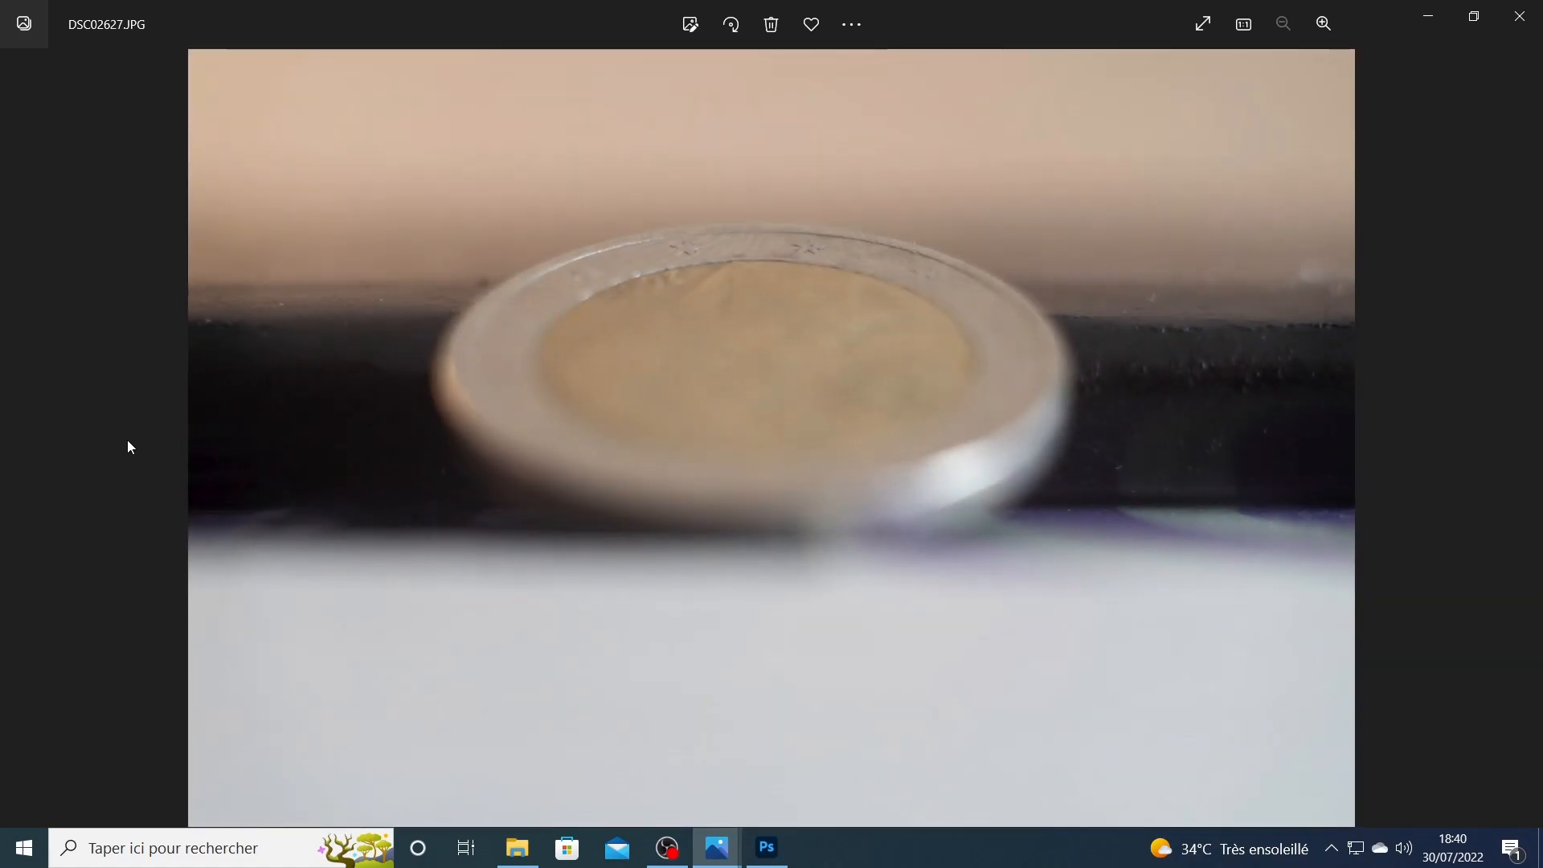
key("Left")
key("Left")
key("Left")
key("Left")
key("Left")
key("Left")
key("Left")
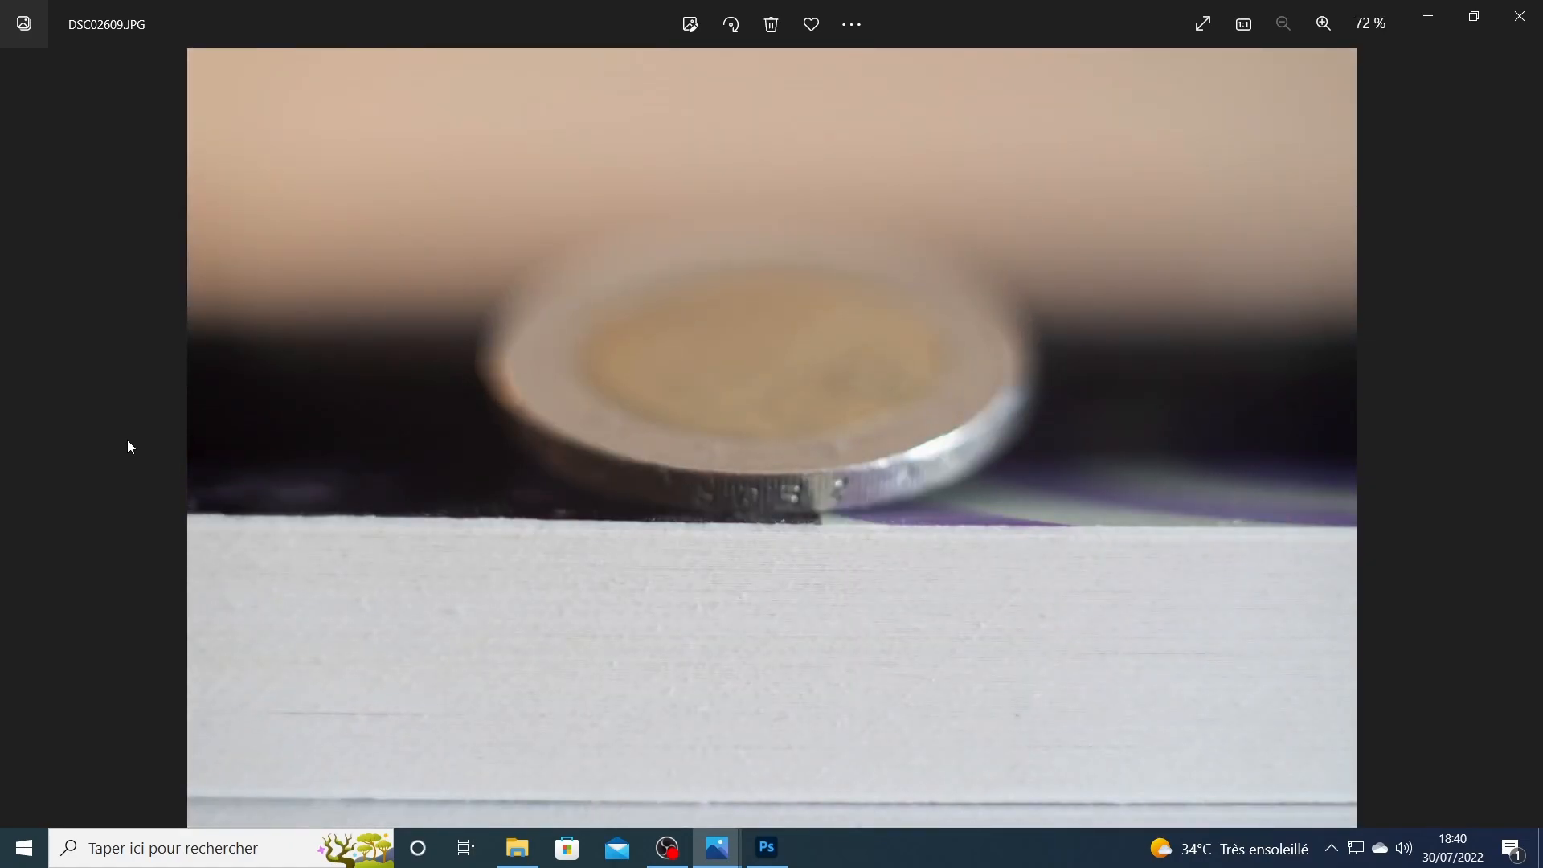
- Examine how the focus moves across the coin from DSC02609 forward to DSC02628 once more
key("Right")
key("Right")
key("Right")
key("Right")
key("Right")
key("Right")
key("Right")
key("Right")
key("Right")
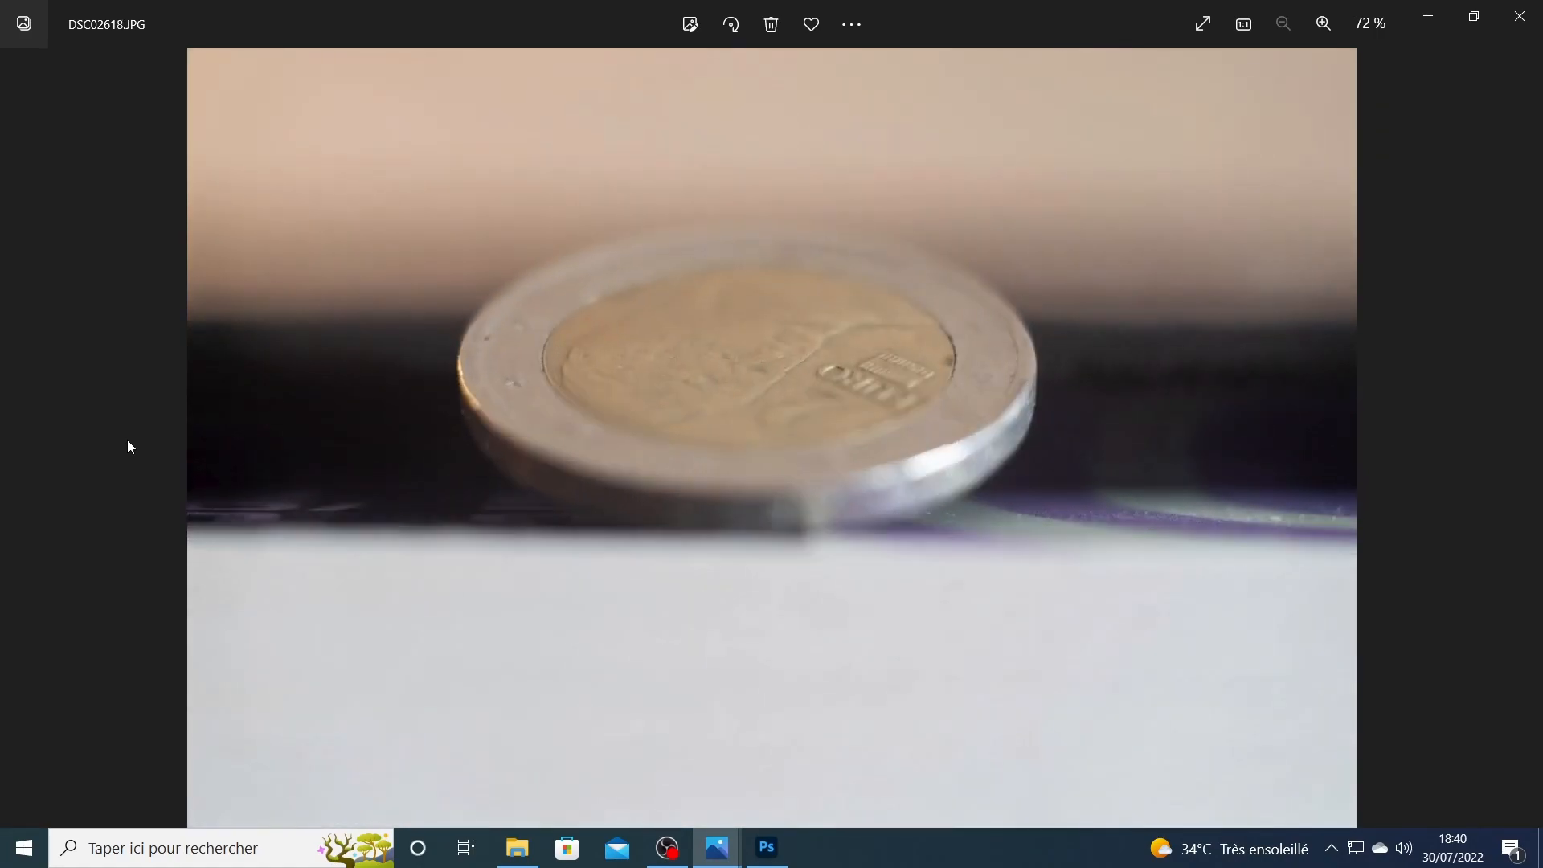
key("Right")
key("Right")
key("Right")
key("Right")
key("Right")
key("Right")
key("Right")
key("Right")
key("Right")
key("Right")
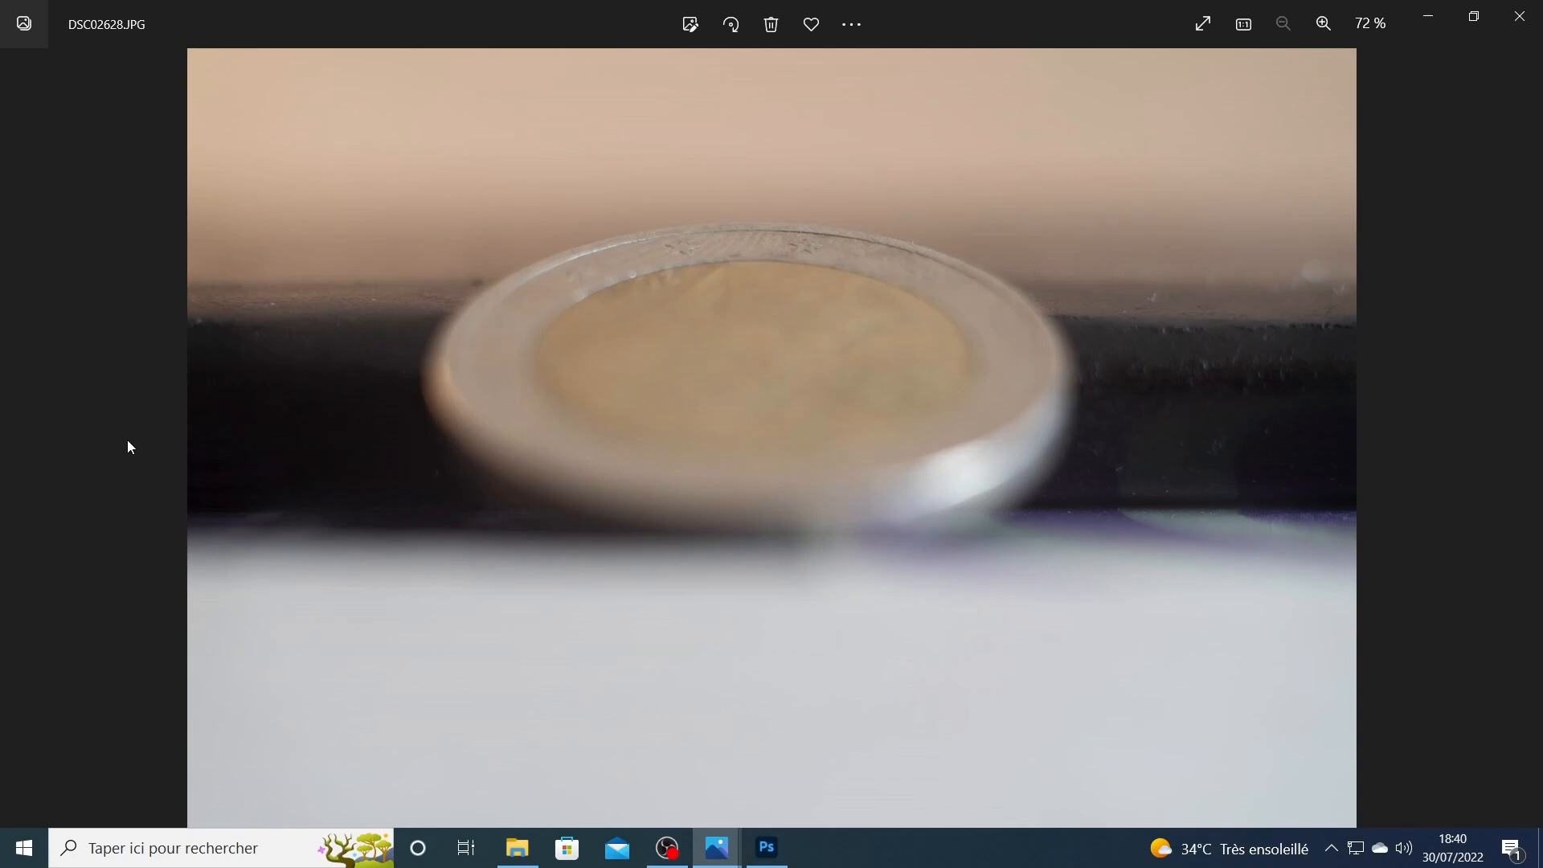
- In Photoshop, load the files DSC02609 to DSC02628 into a layer stack with automatic alignment of the source images enabled
left_click(776, 862)
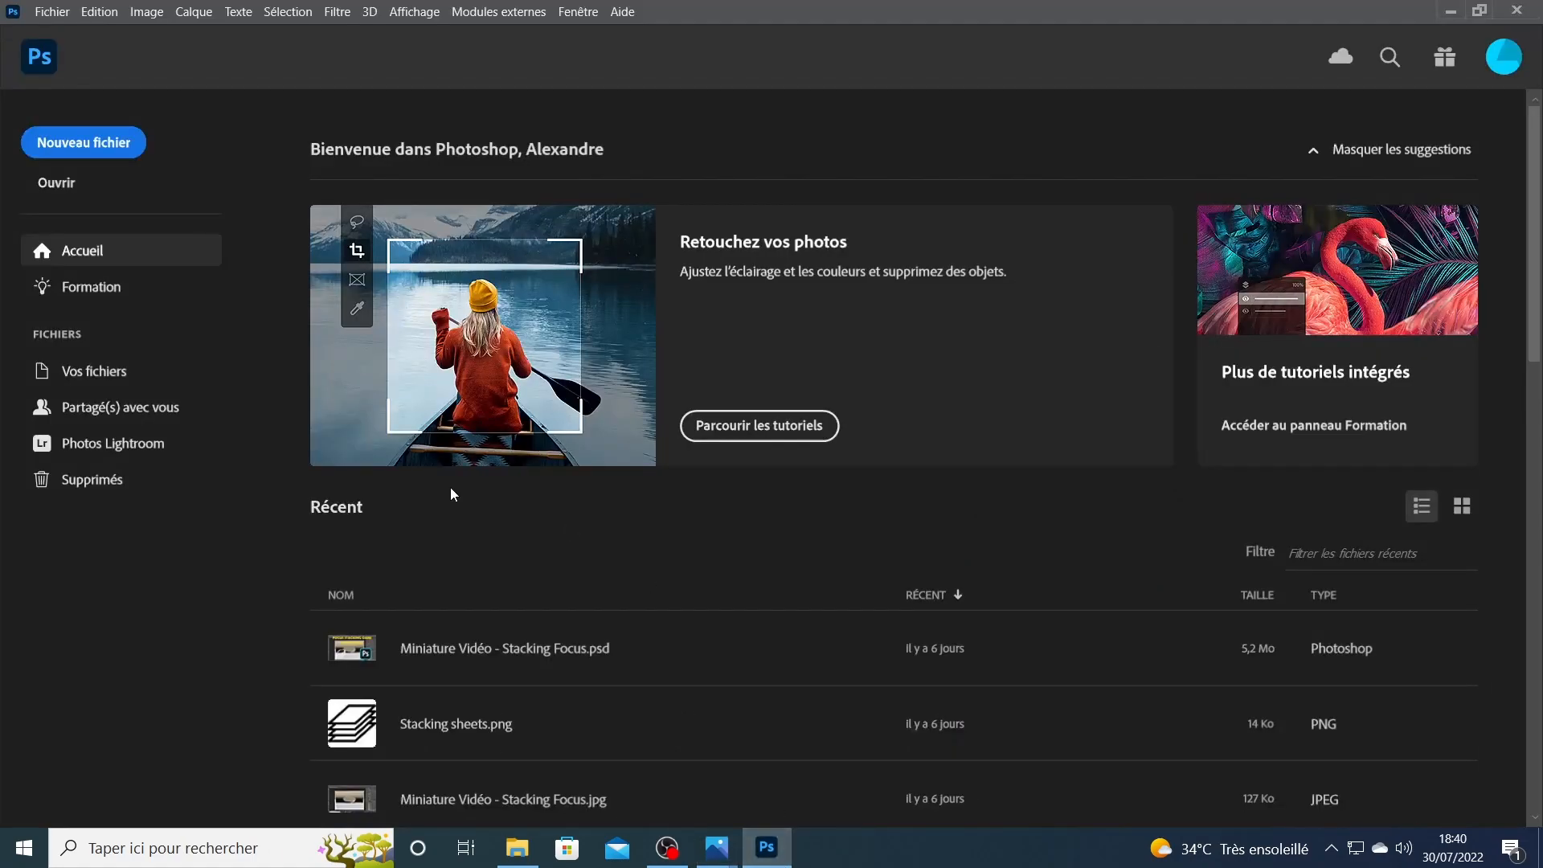
left_click(53, 17)
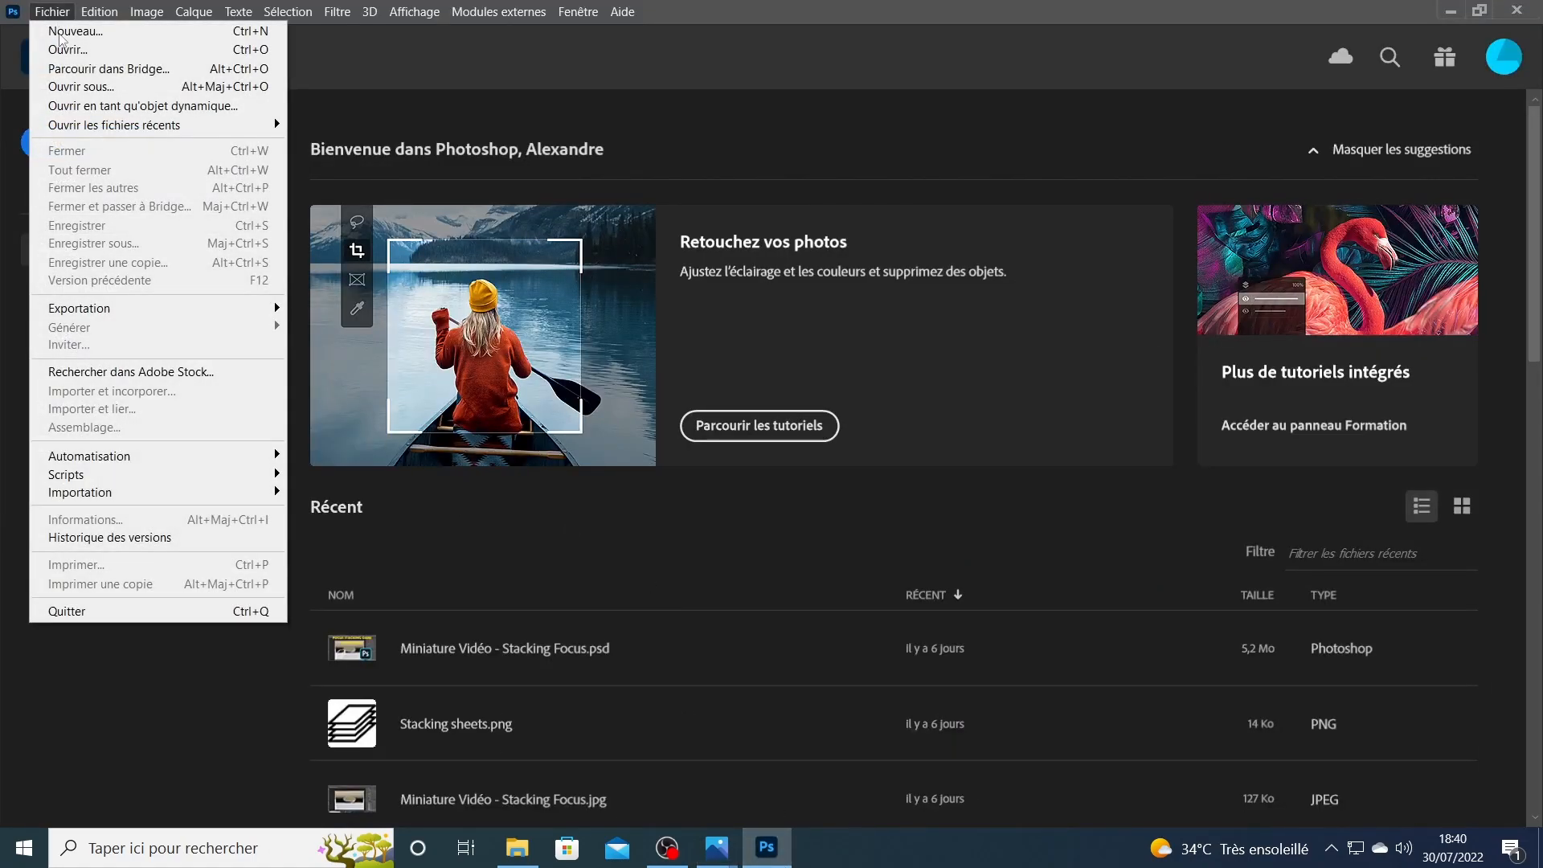
mouse_move(251, 480)
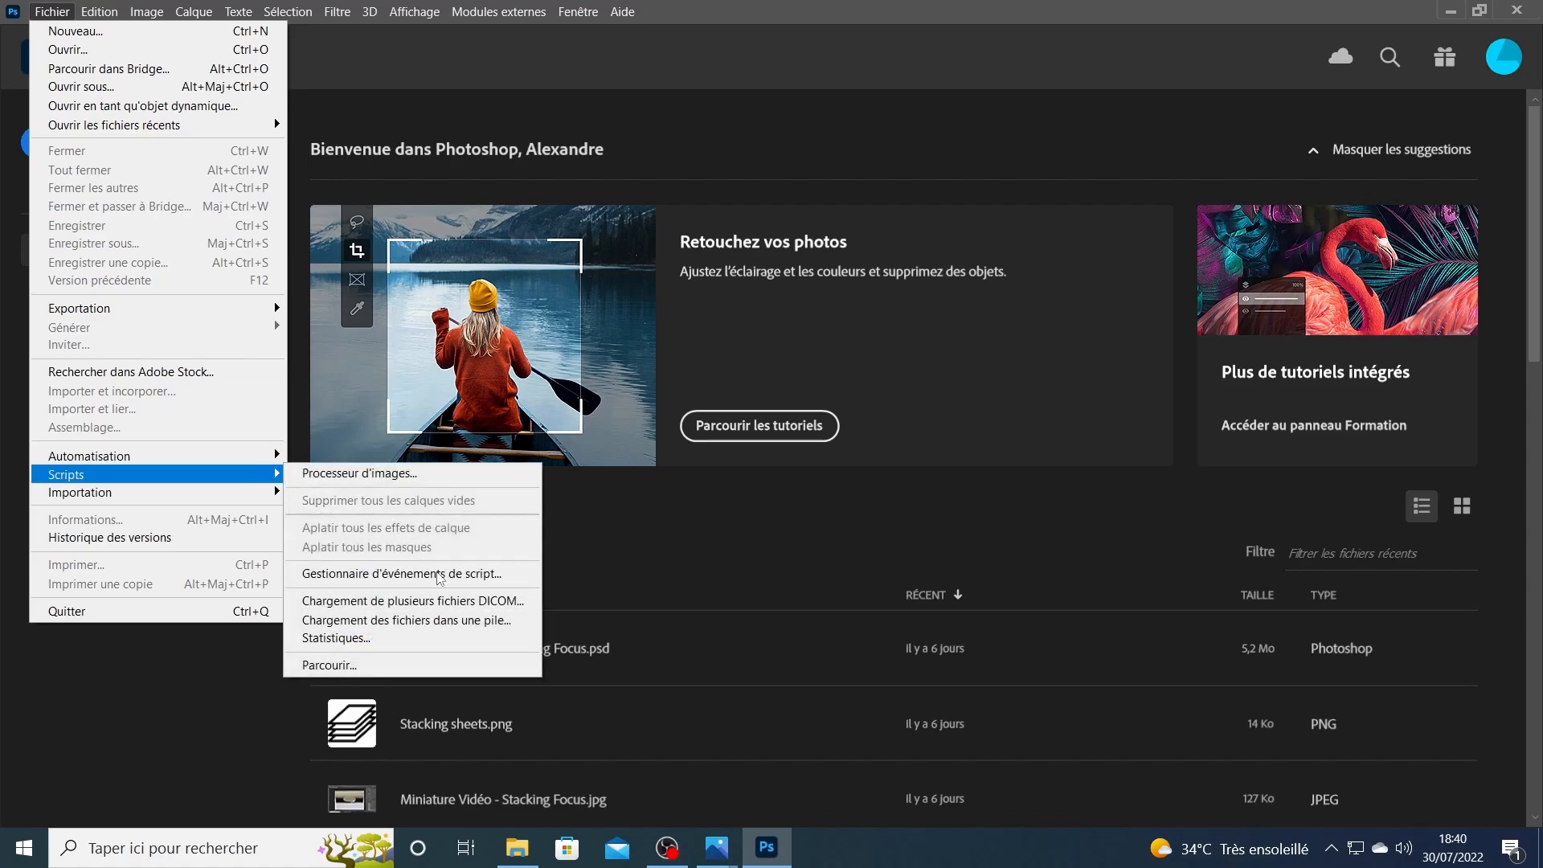
left_click(424, 622)
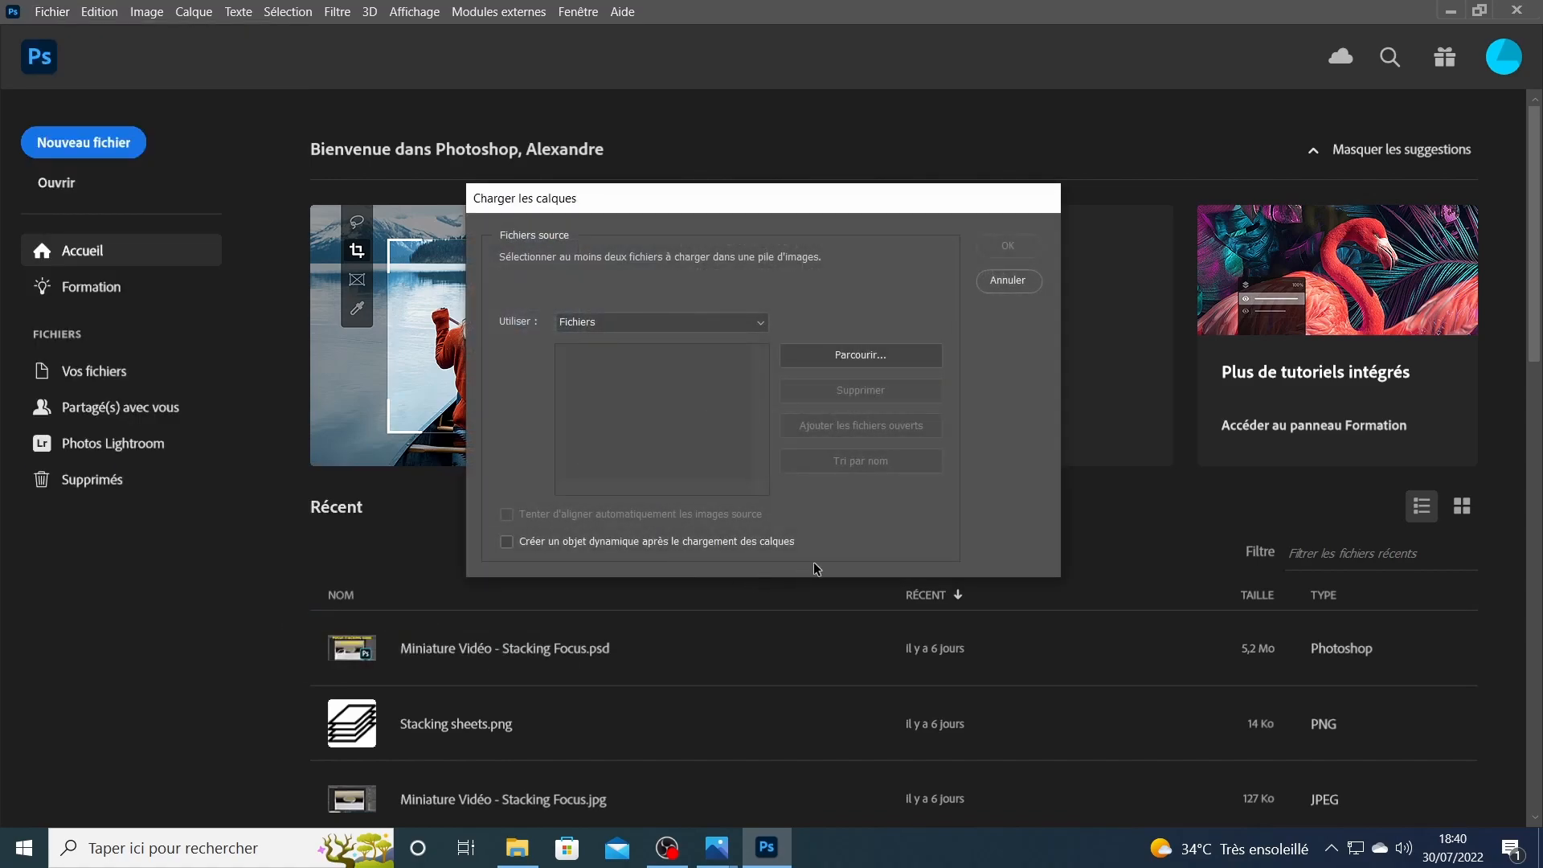
left_click(843, 354)
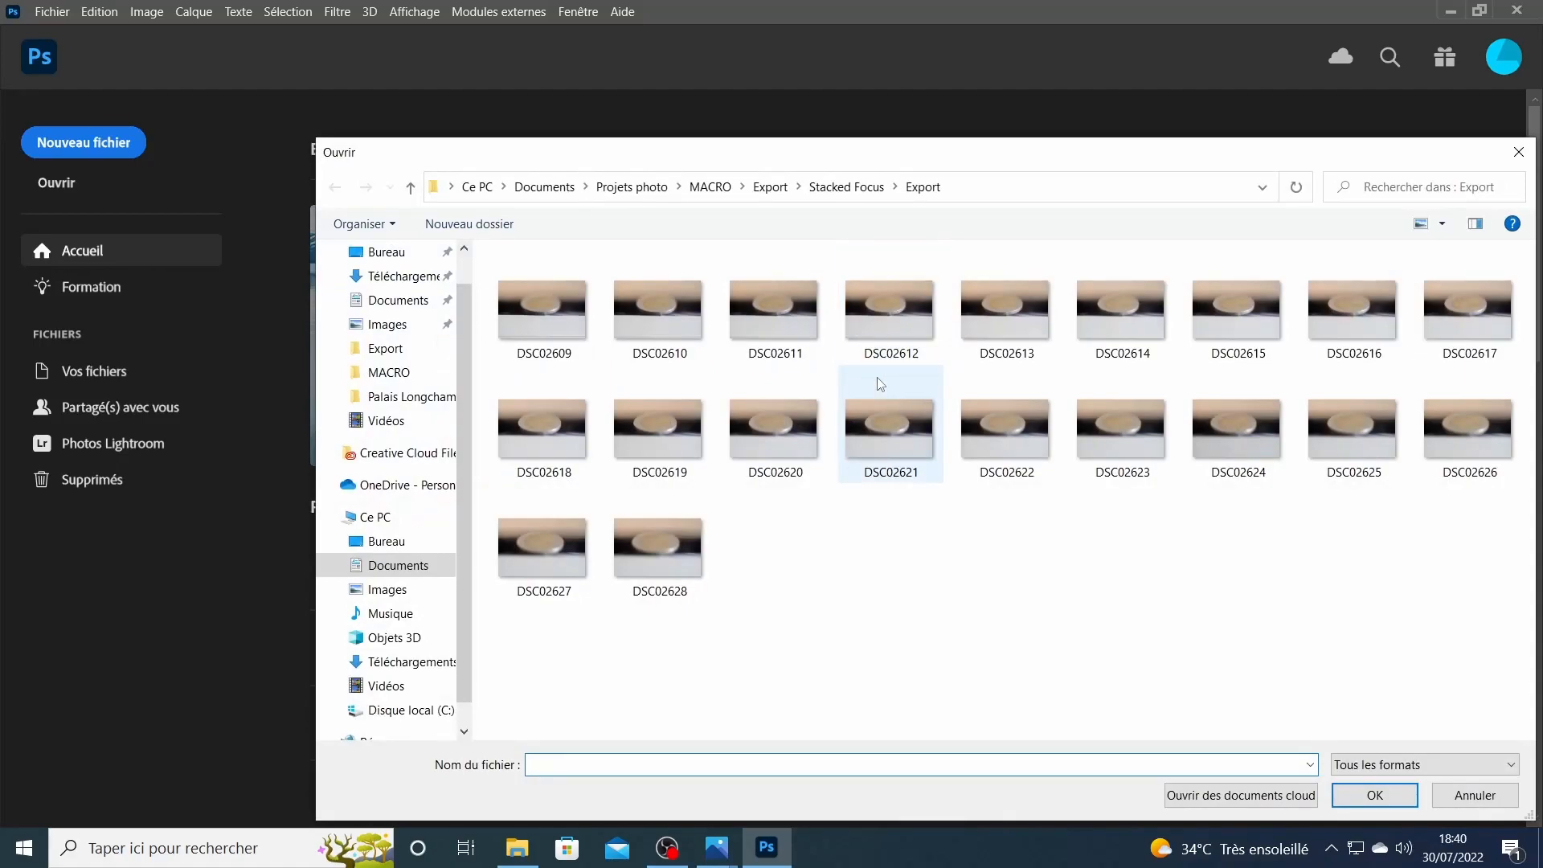
left_click(549, 344)
left_click(675, 553, "shift")
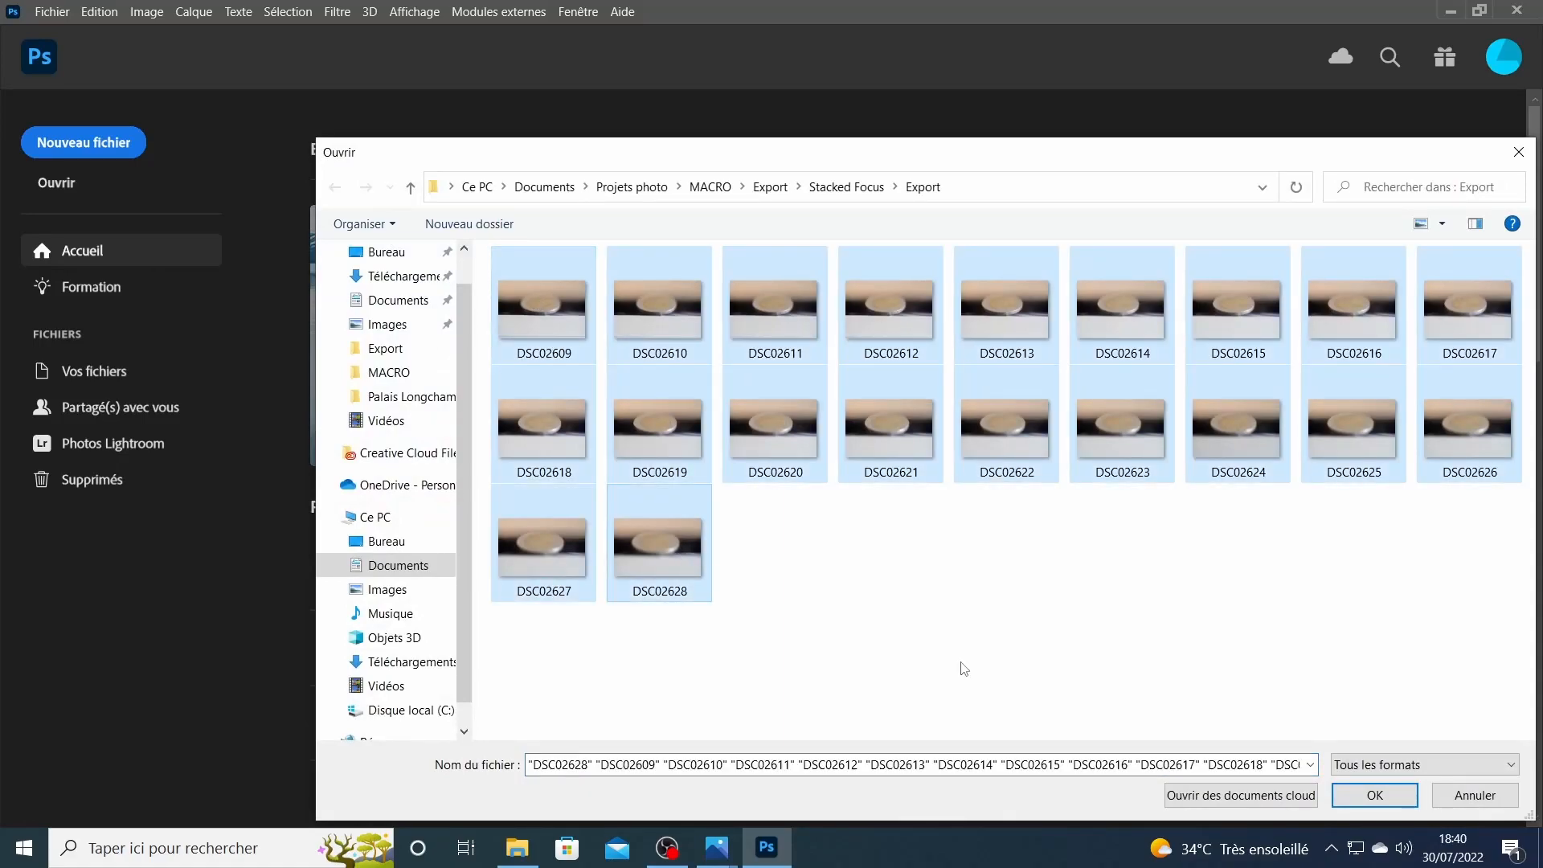
left_click(1369, 800)
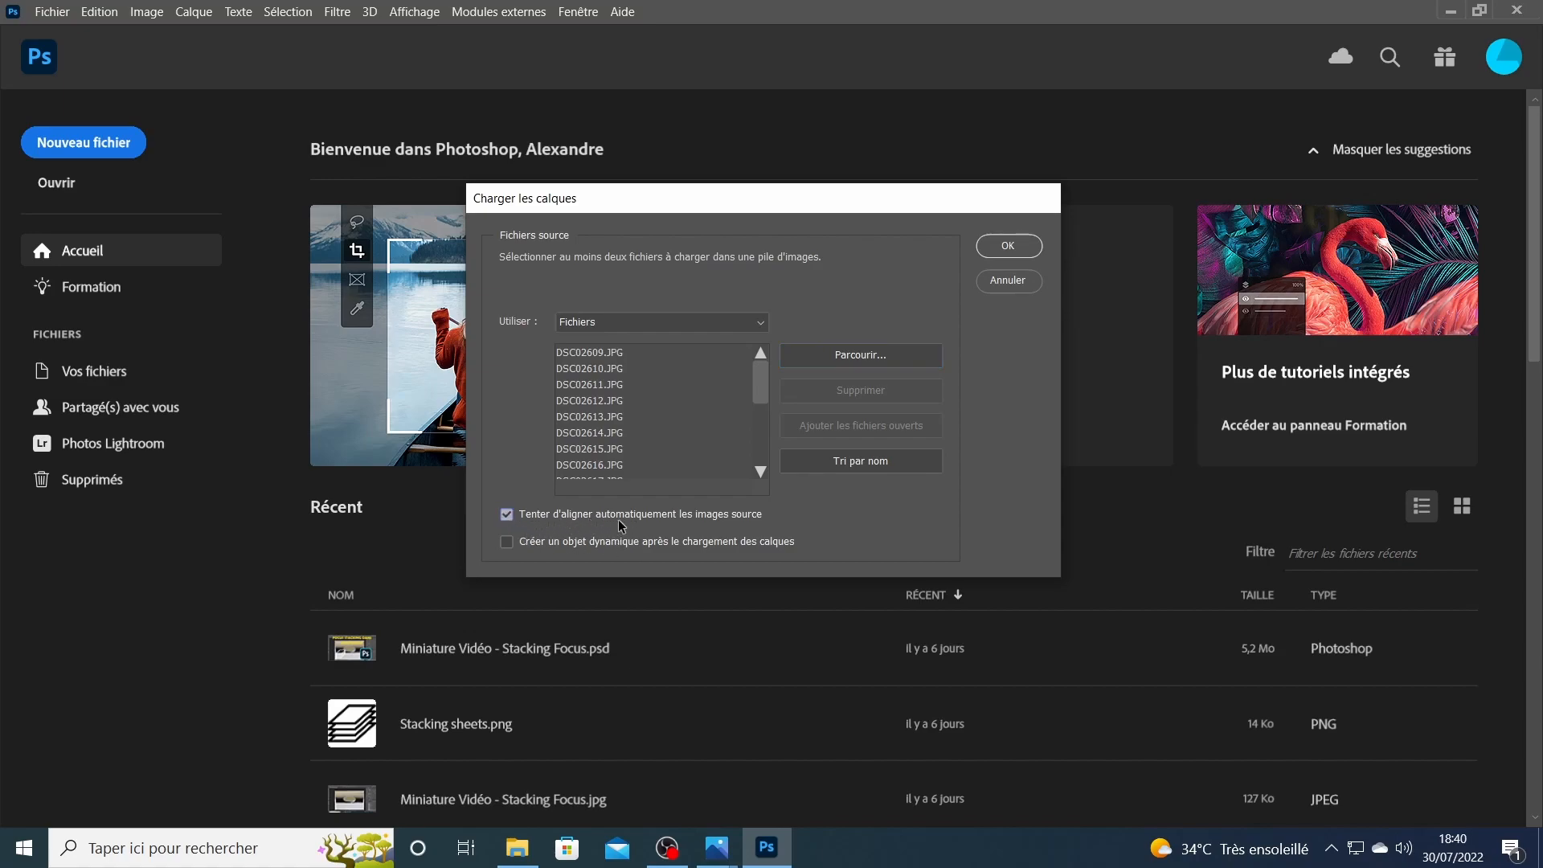
left_click(1010, 249)
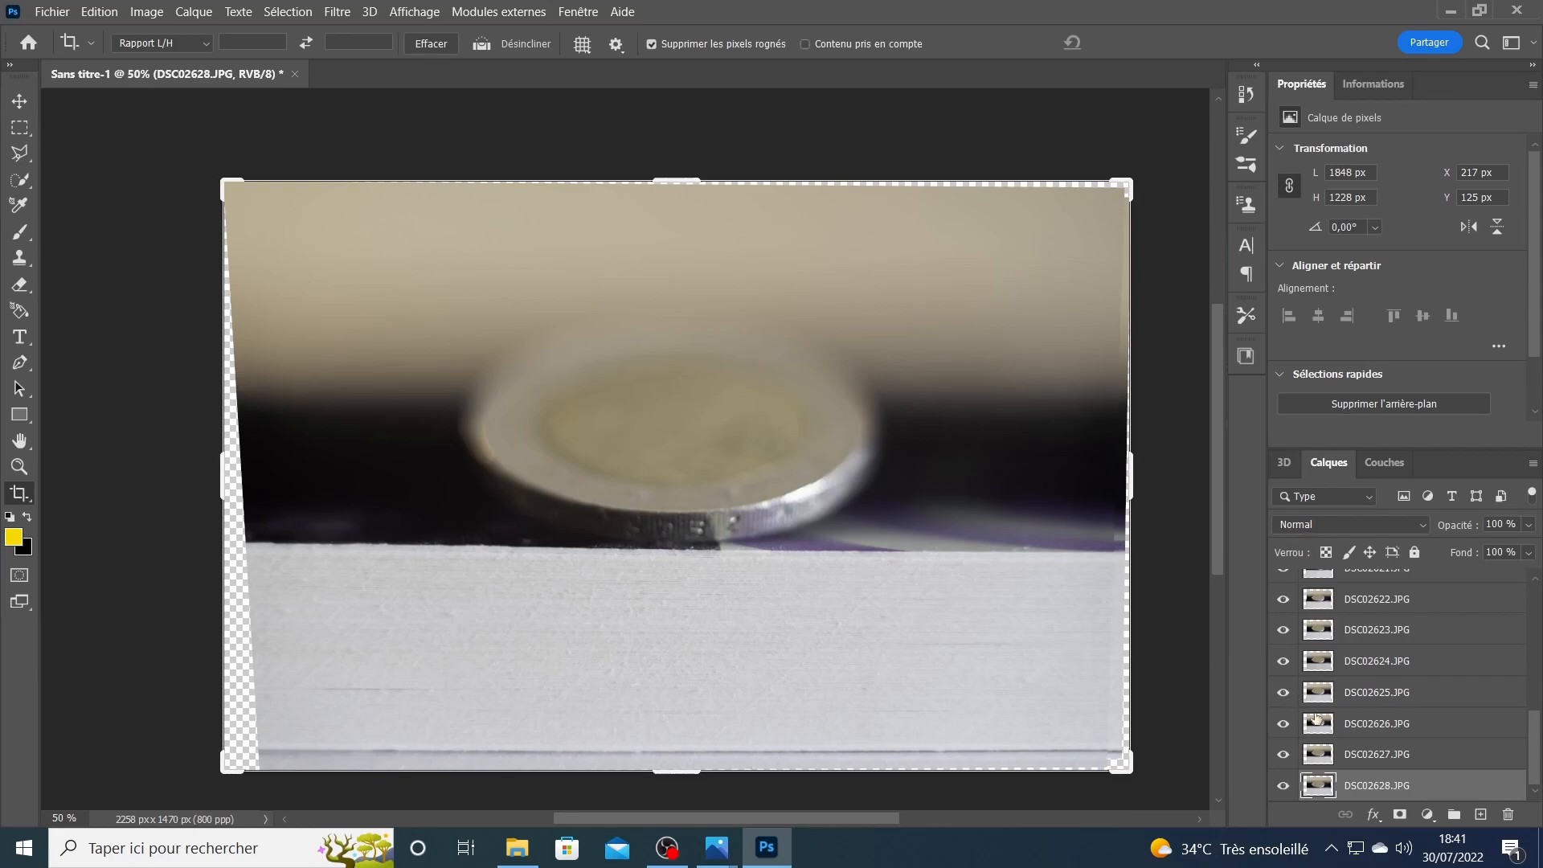
- With the DSC02609.JPG layer selected, crop the canvas around the coin to about 1442 x 950 px, excluding the transparent edges
scroll(1534, 710, "up", 2)
scroll(1534, 710, "up", 5)
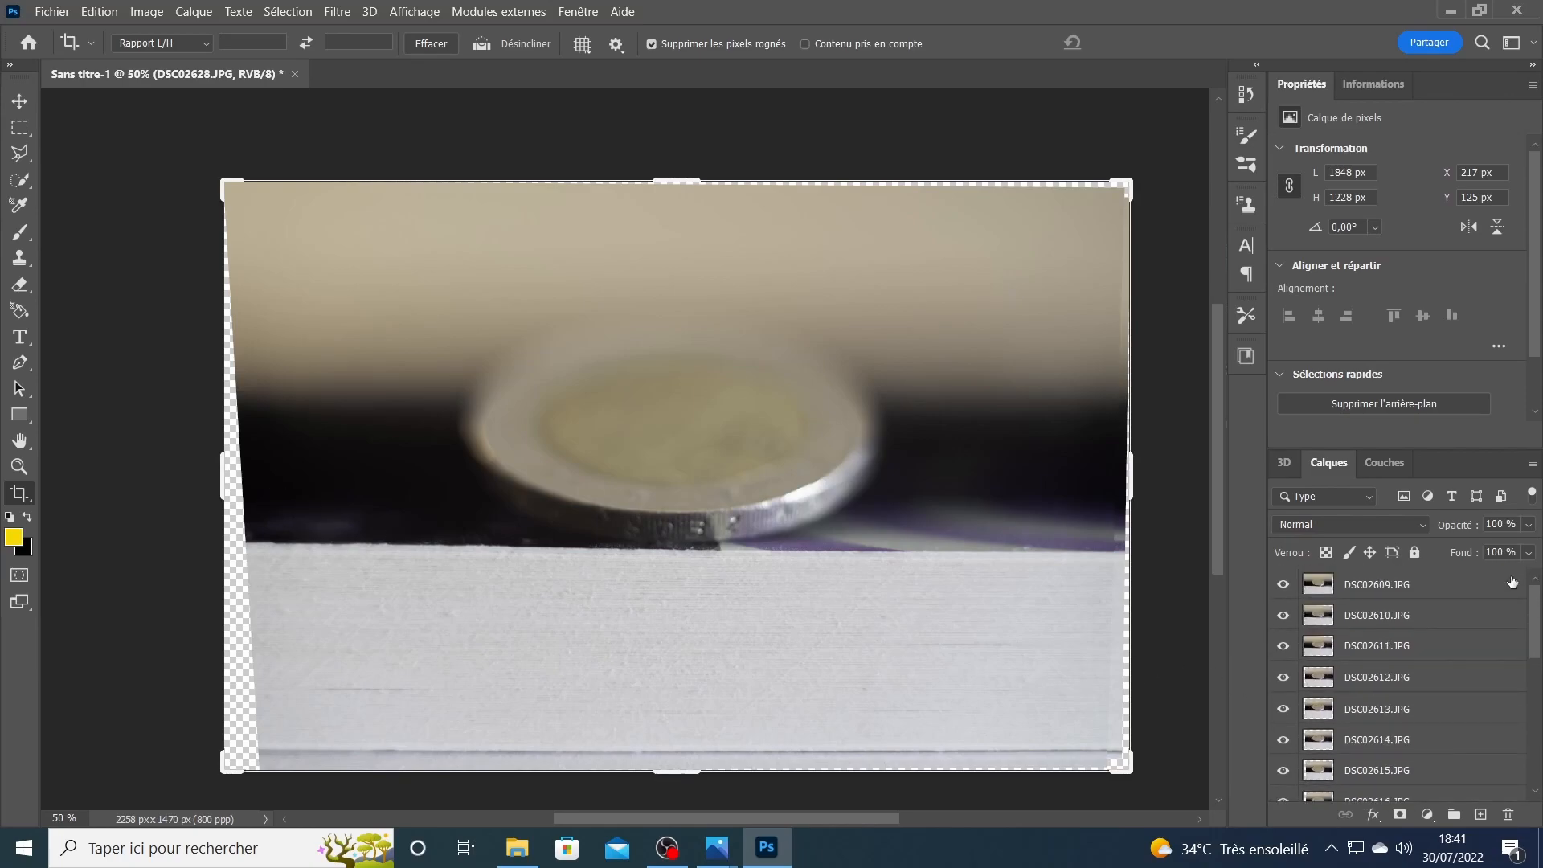
left_click(1374, 596)
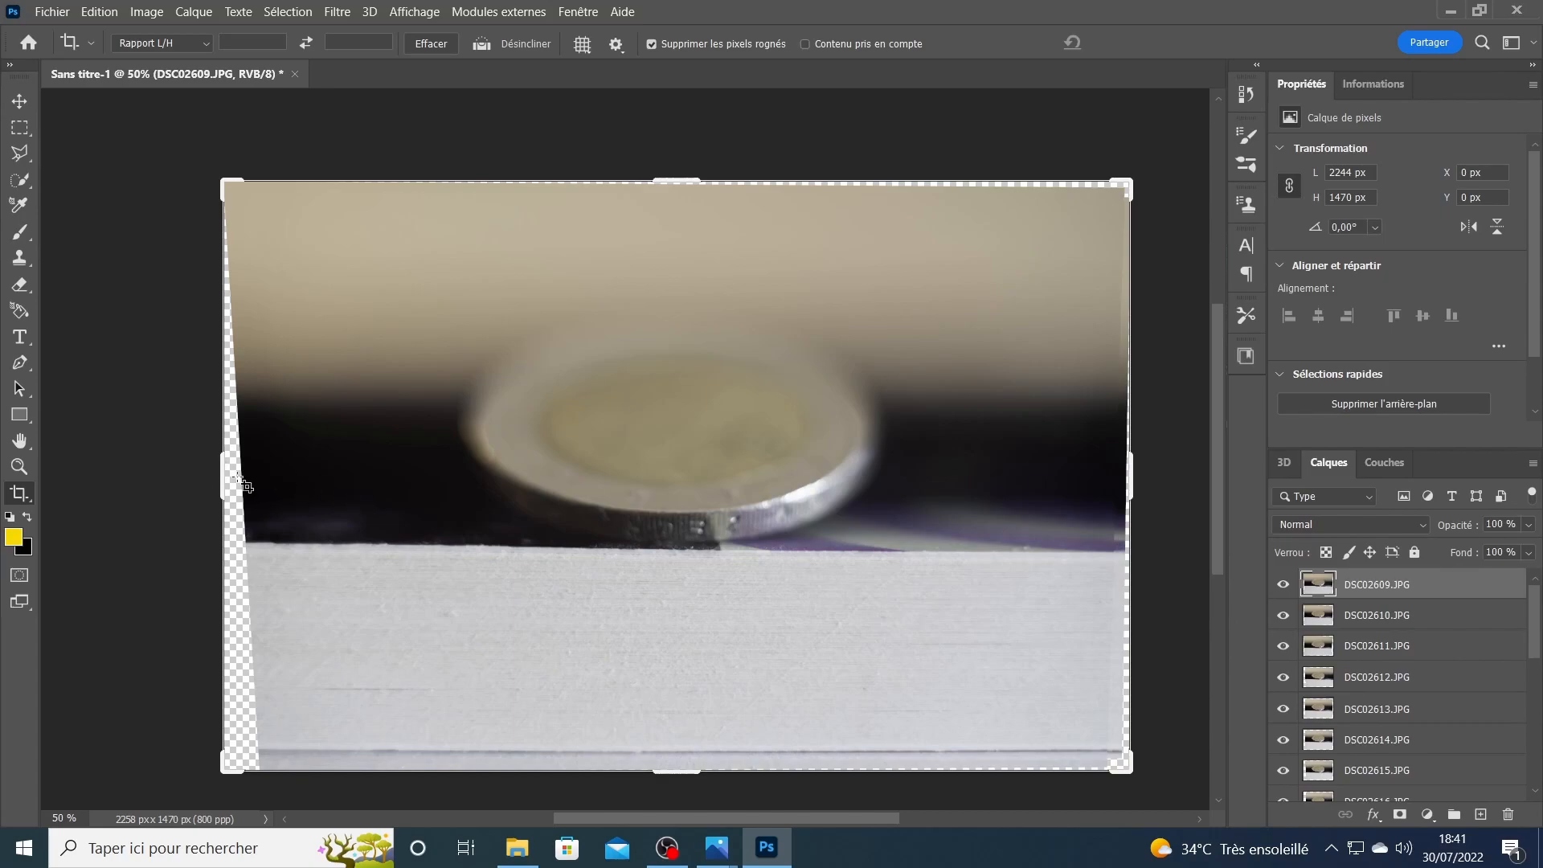
left_click_drag(222, 473, 303, 475)
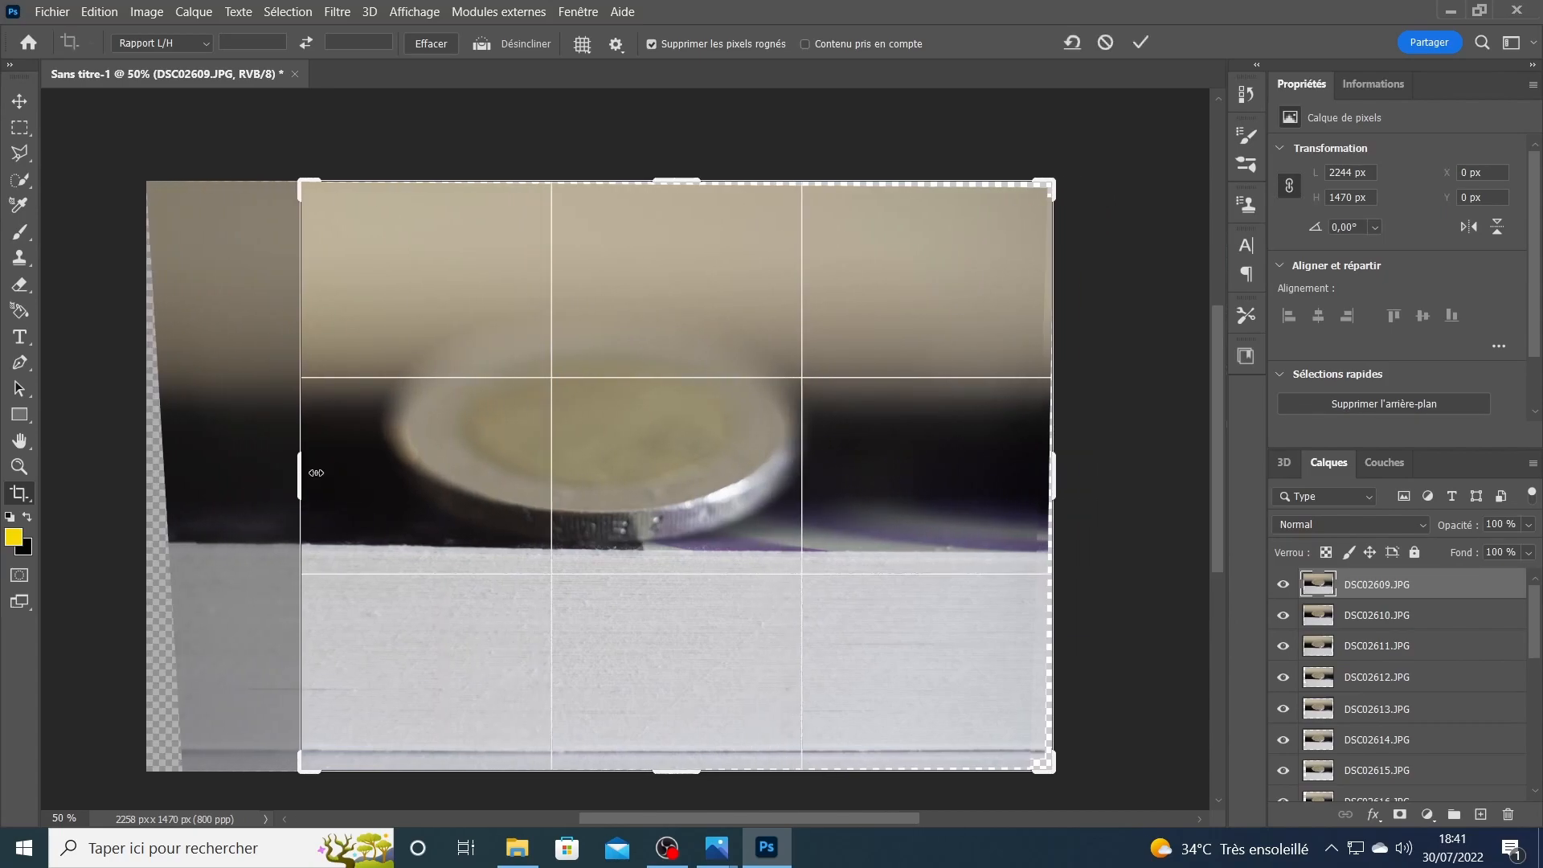
left_click_drag(1054, 469, 966, 470)
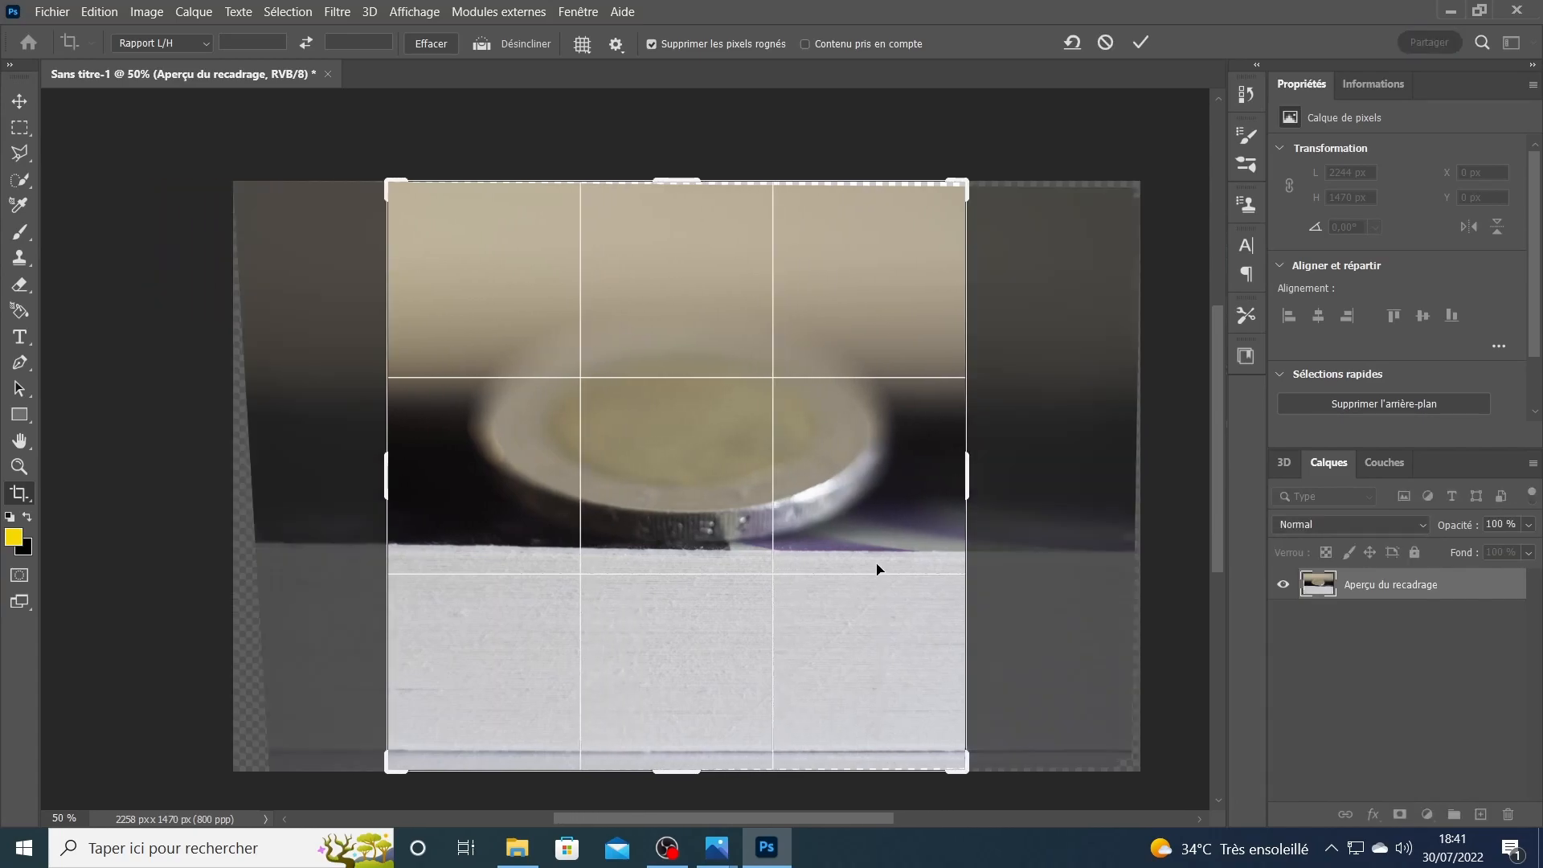
left_click_drag(682, 773, 690, 696)
left_click_drag(677, 255, 677, 281)
key("Return")
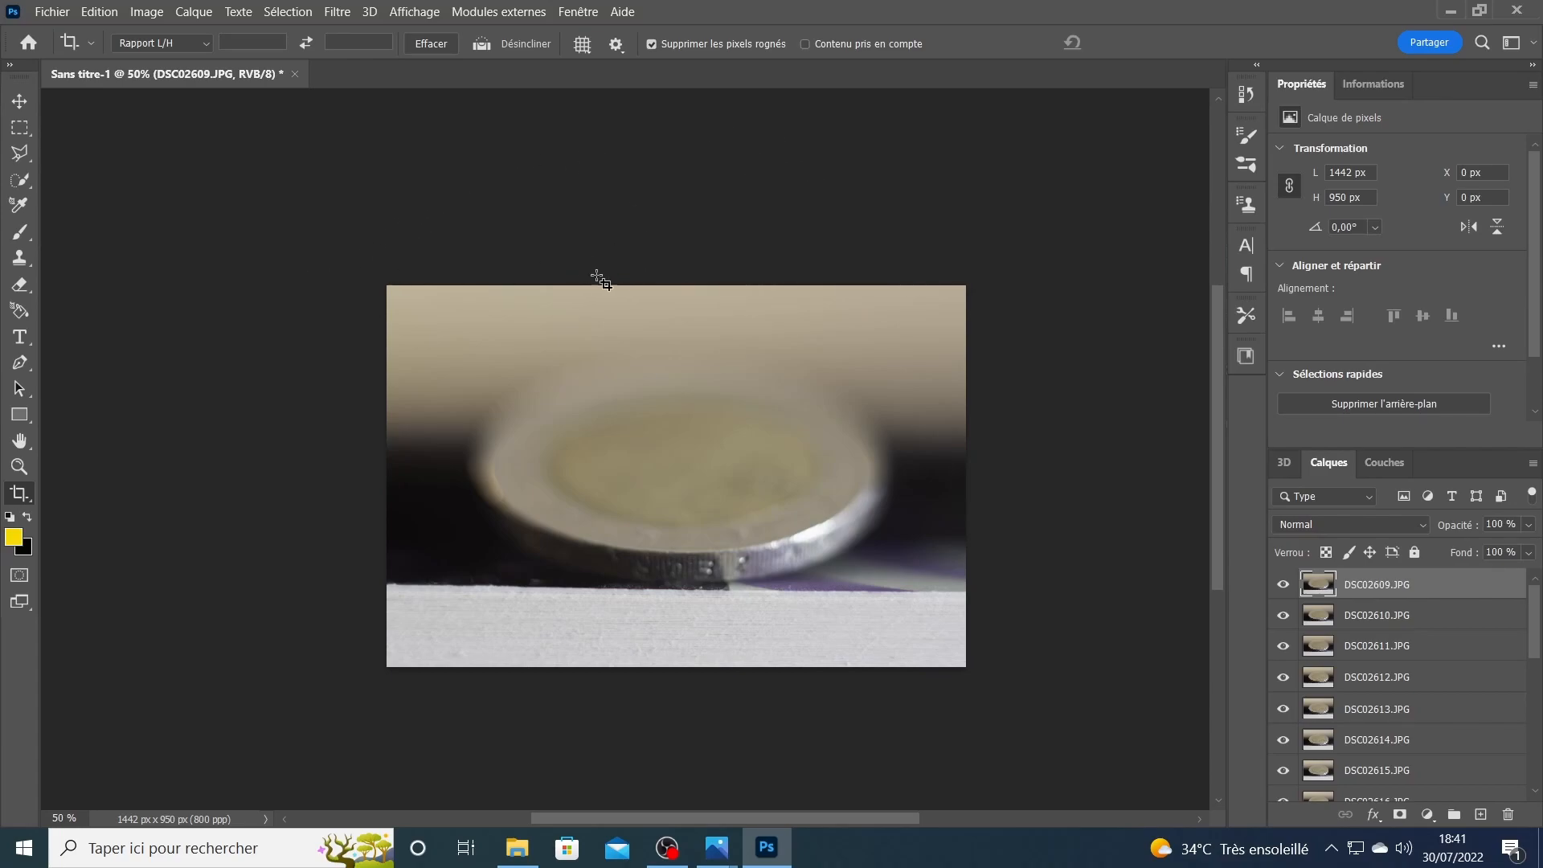
- Show the timeline (Montage) and create a frame animation for the document
left_click(576, 14)
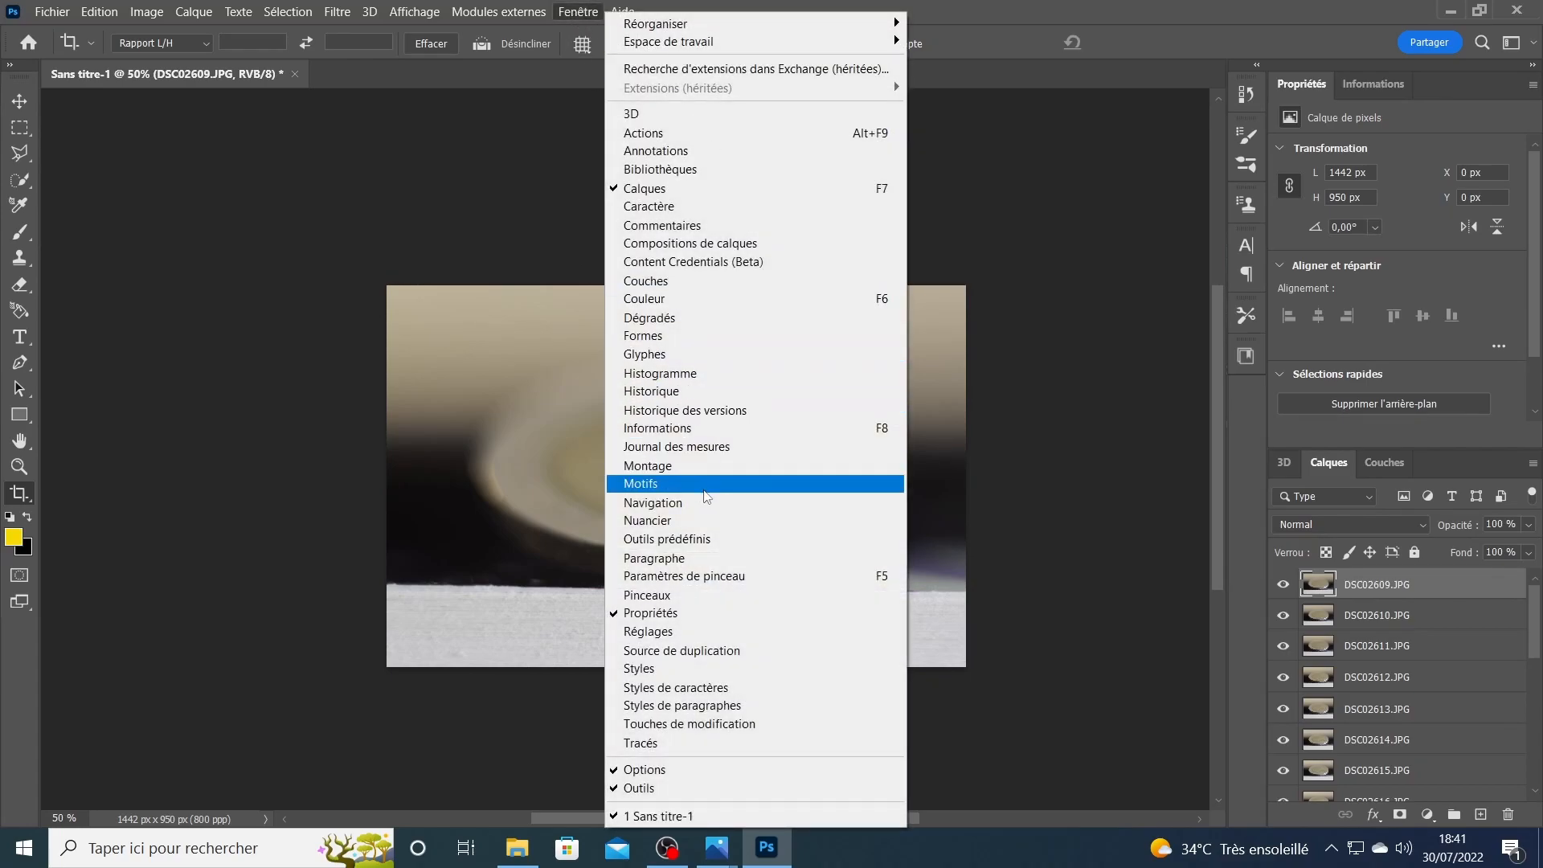
left_click(648, 466)
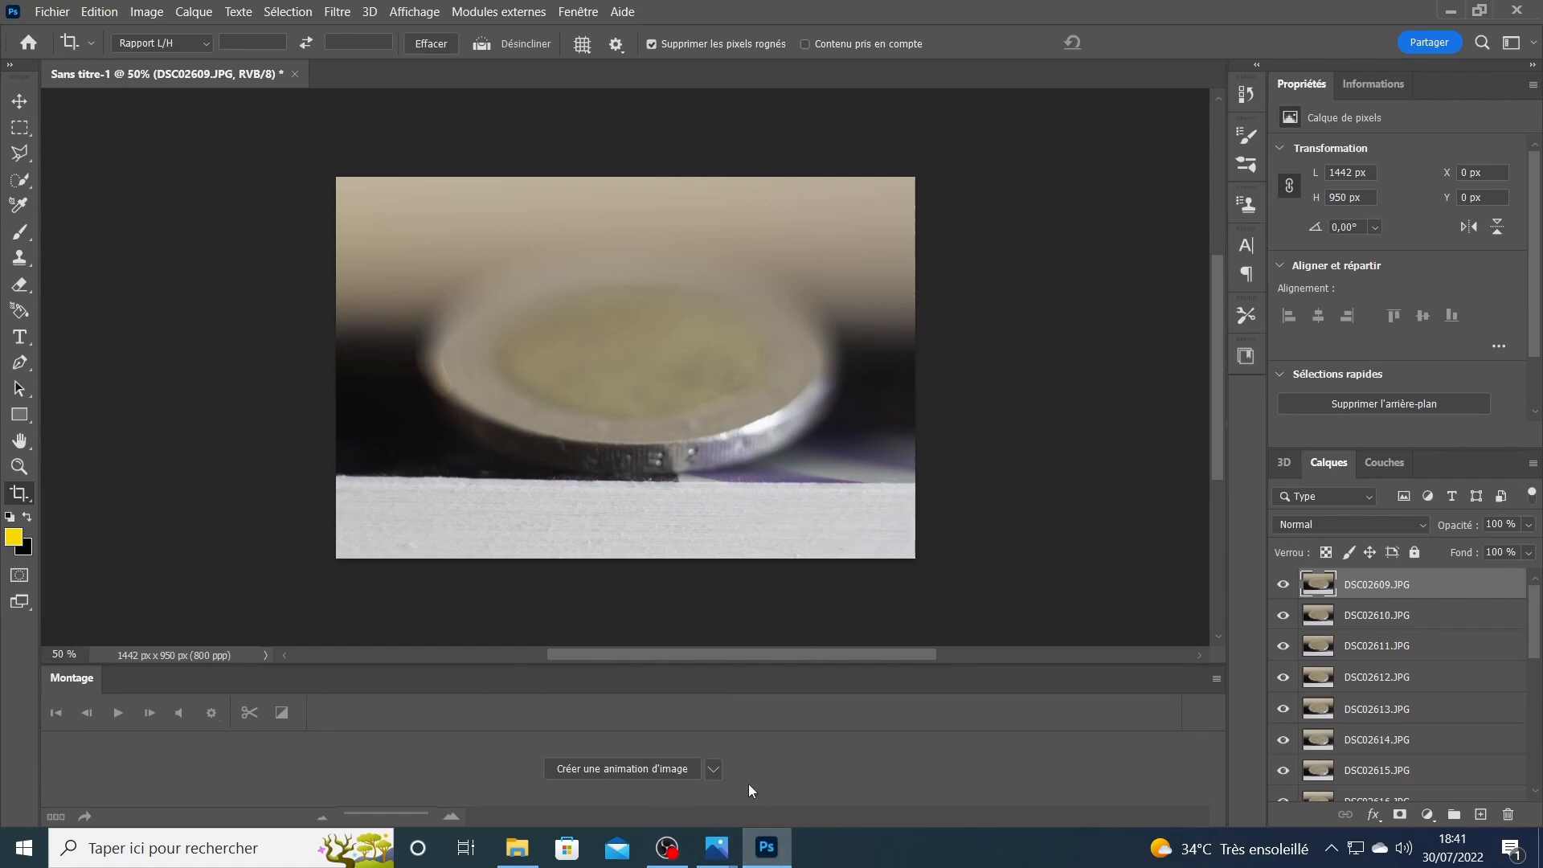
left_click(712, 770)
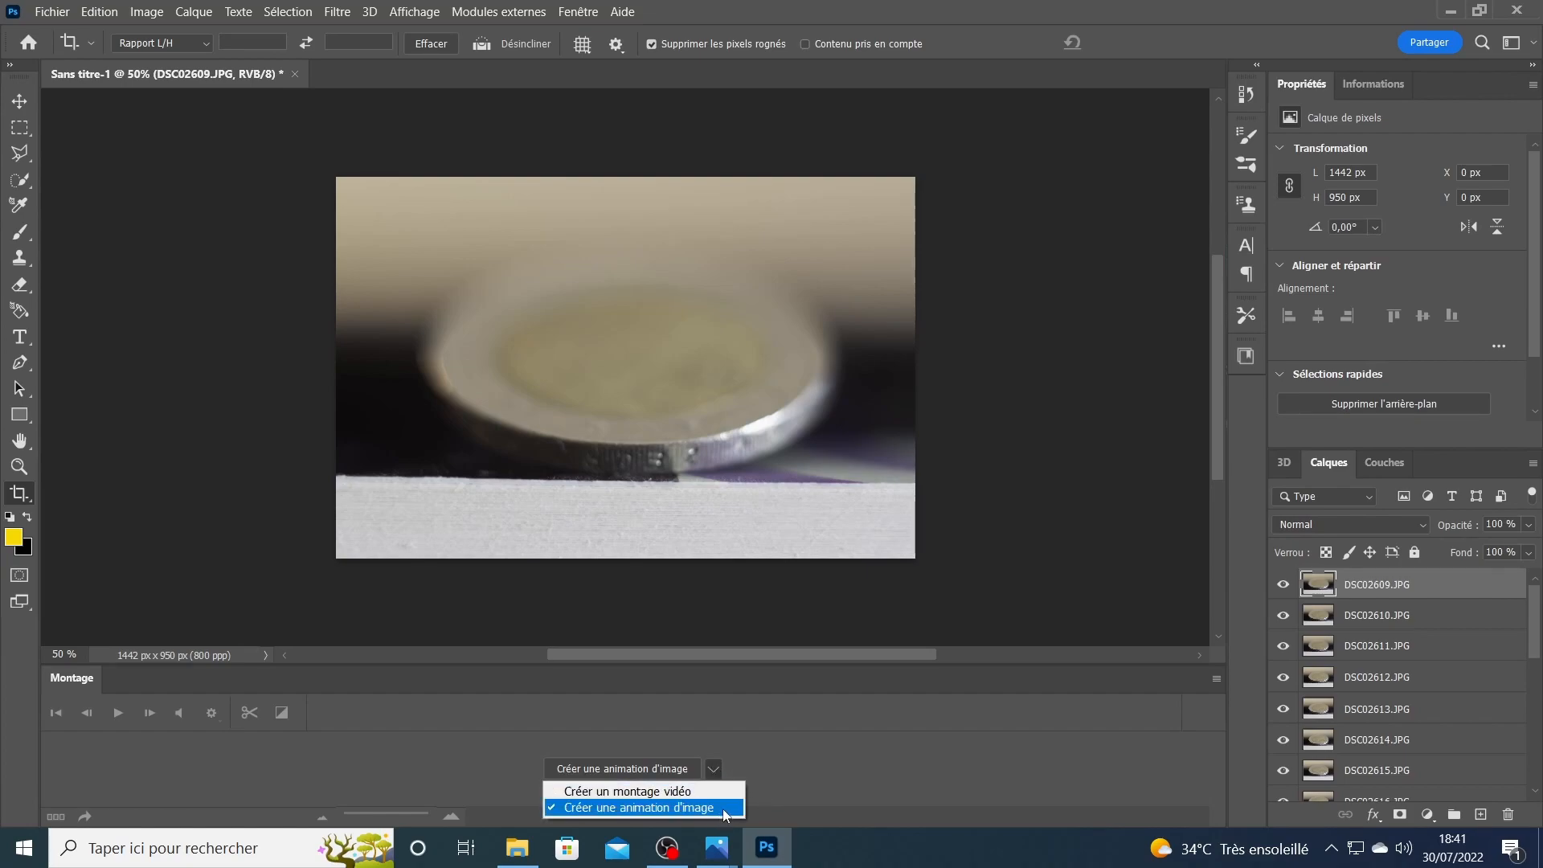
left_click(824, 774)
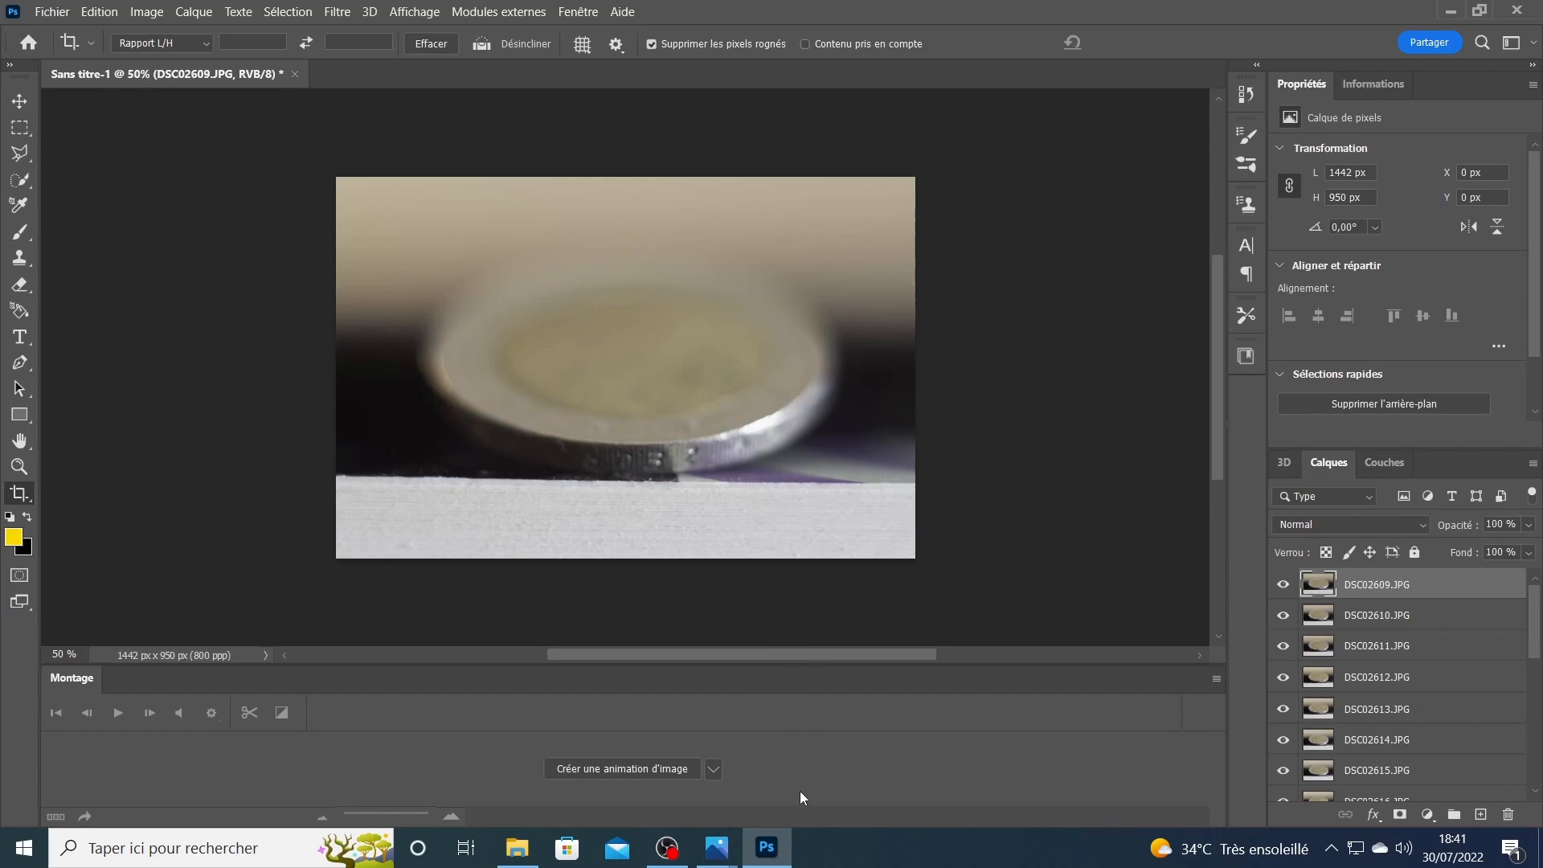
left_click(714, 770)
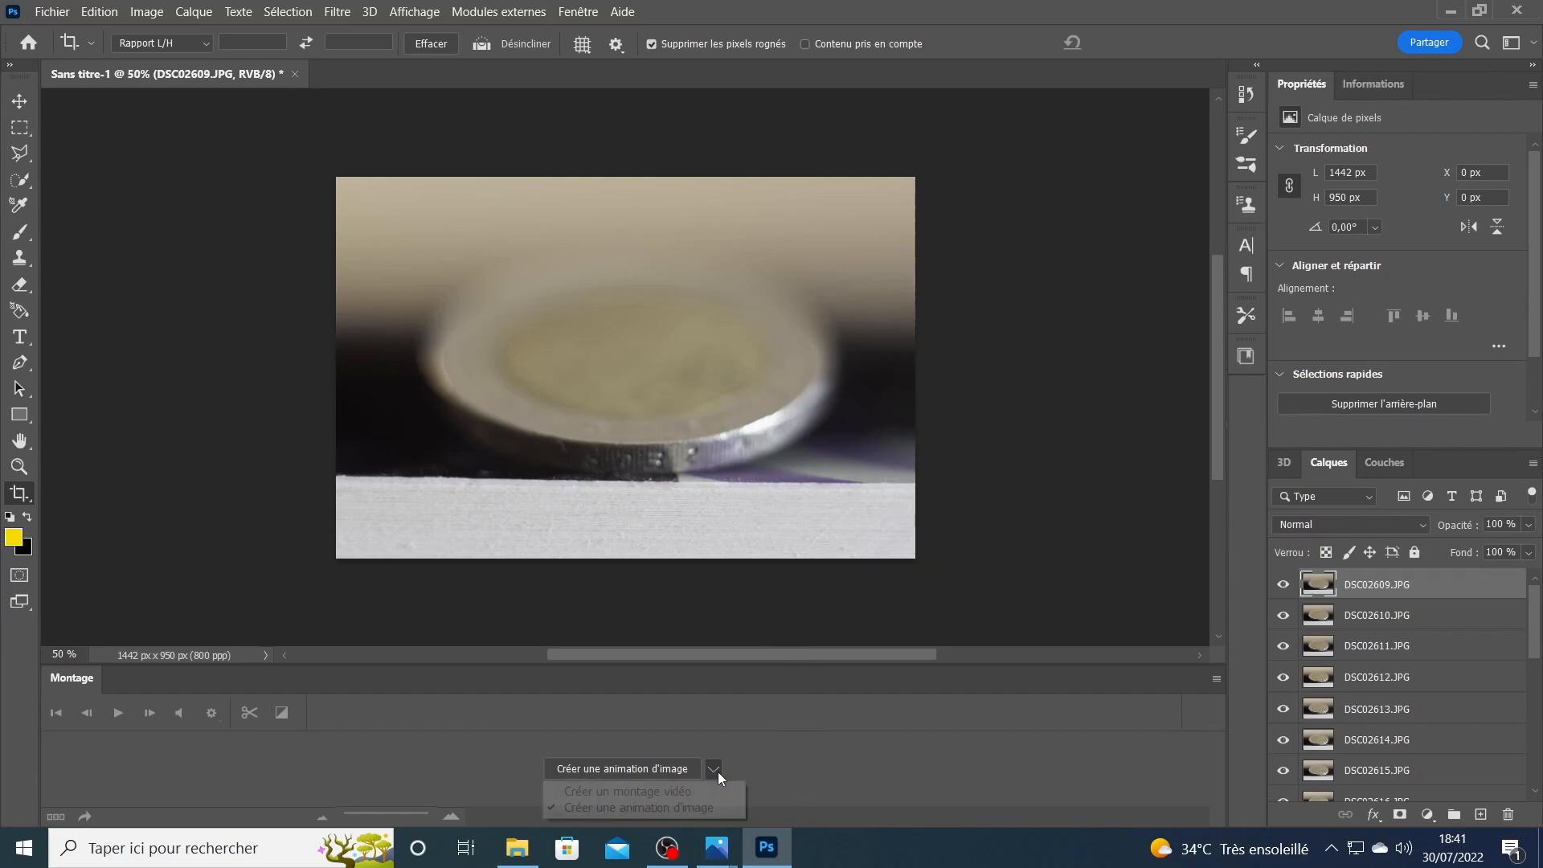
left_click(655, 813)
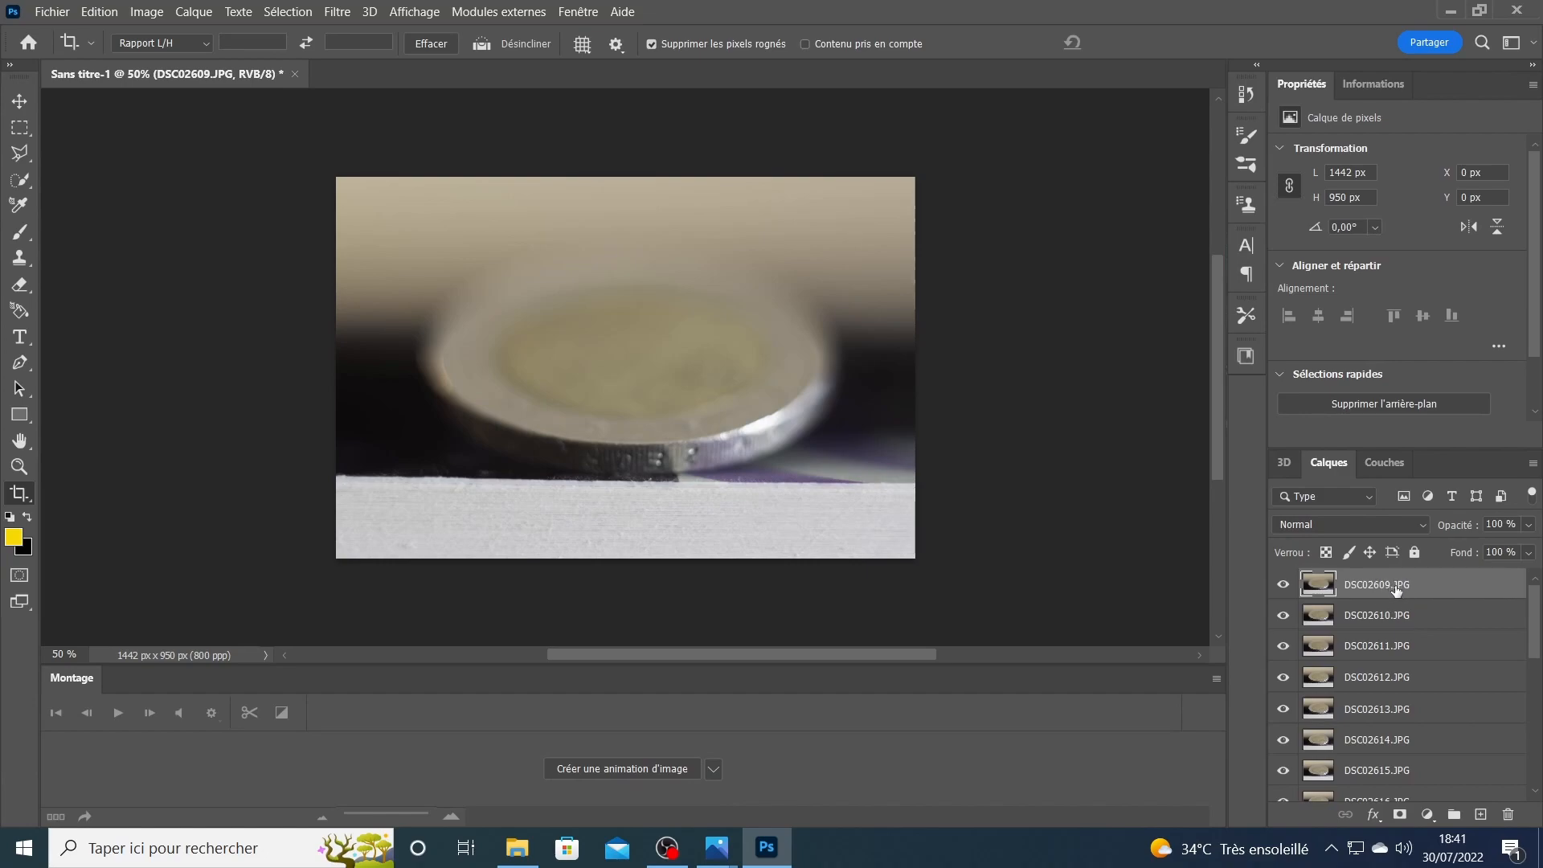
left_click(602, 771)
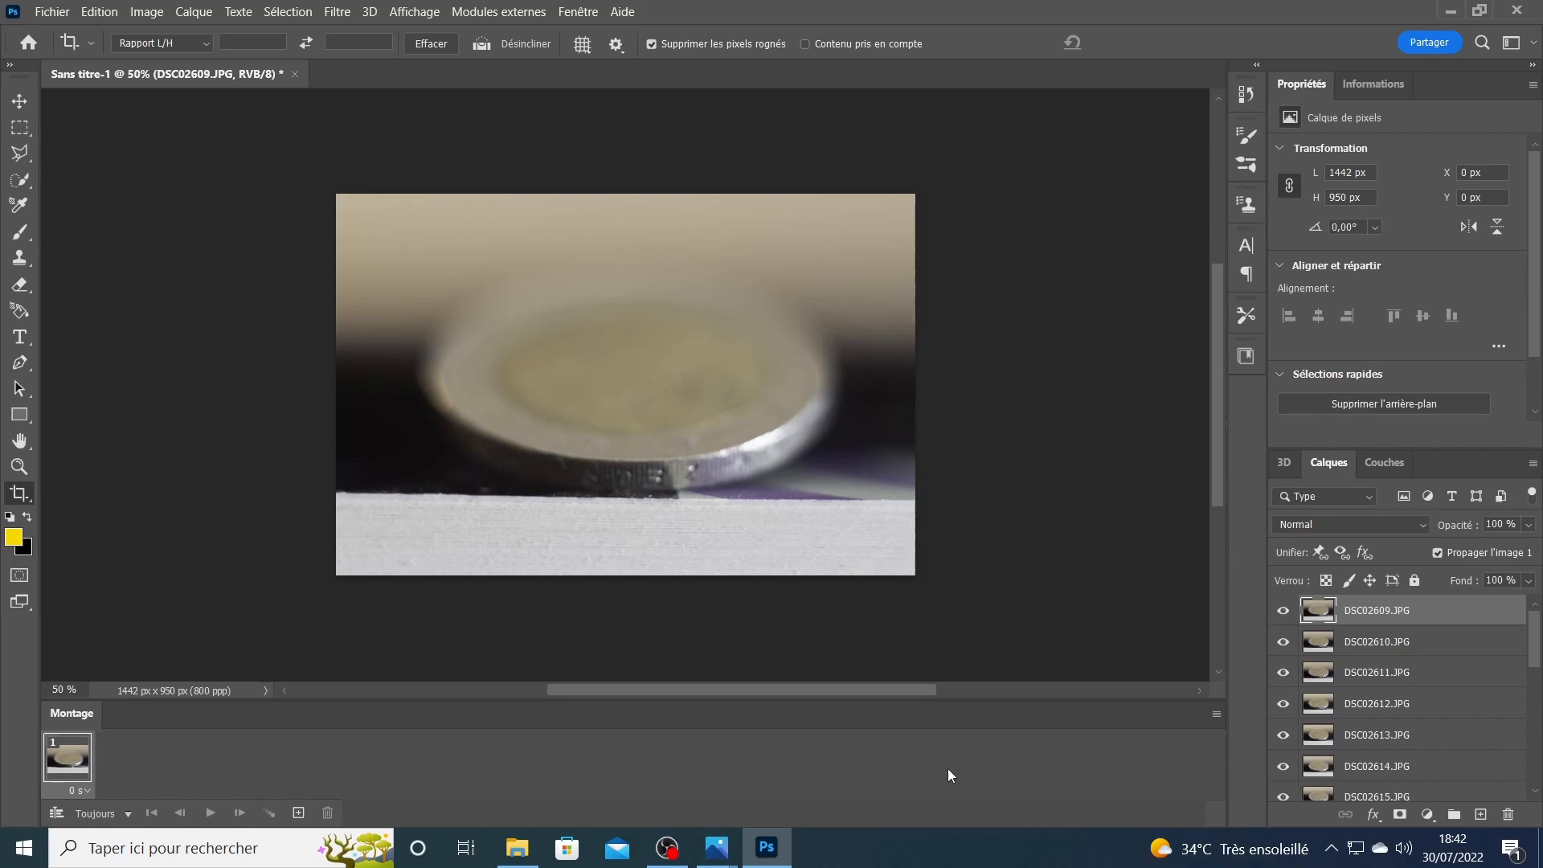
- Create animation frames from the layers, then play the animation briefly and stop it
left_click(1217, 714)
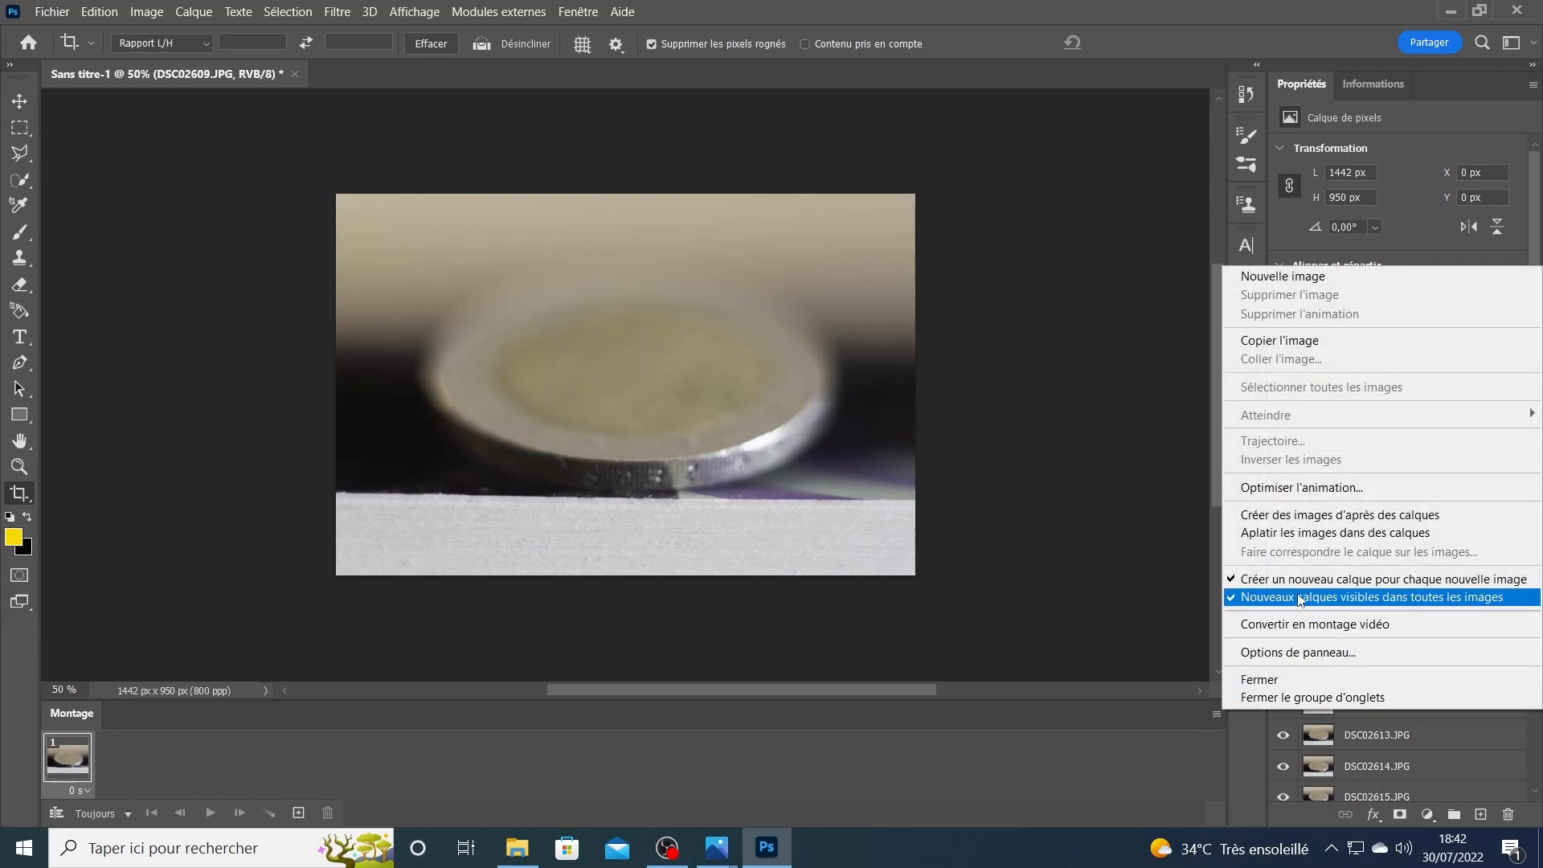
left_click(1301, 518)
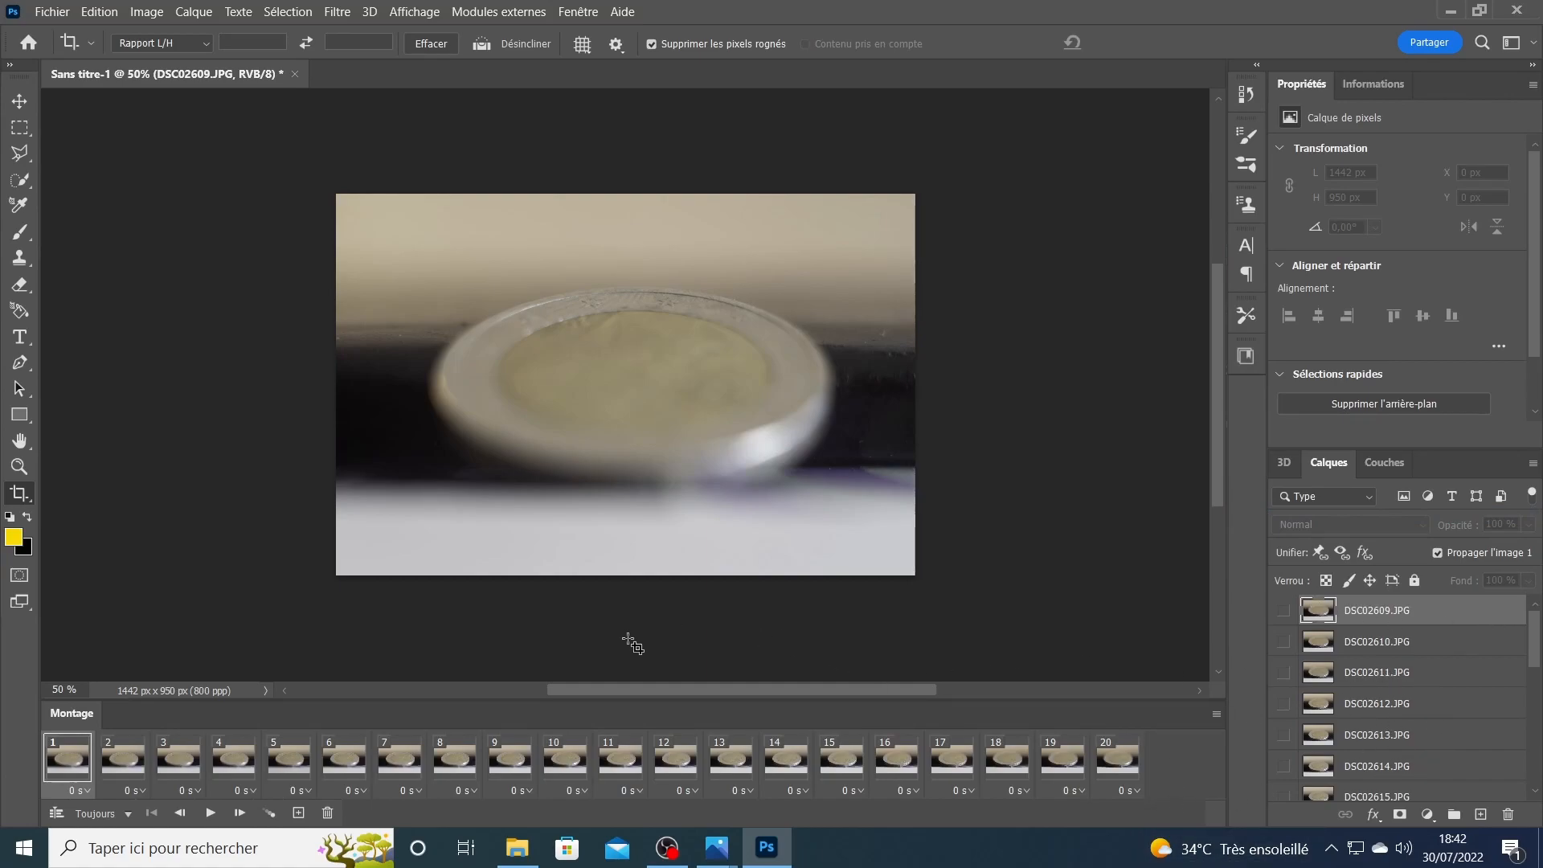
left_click(208, 813)
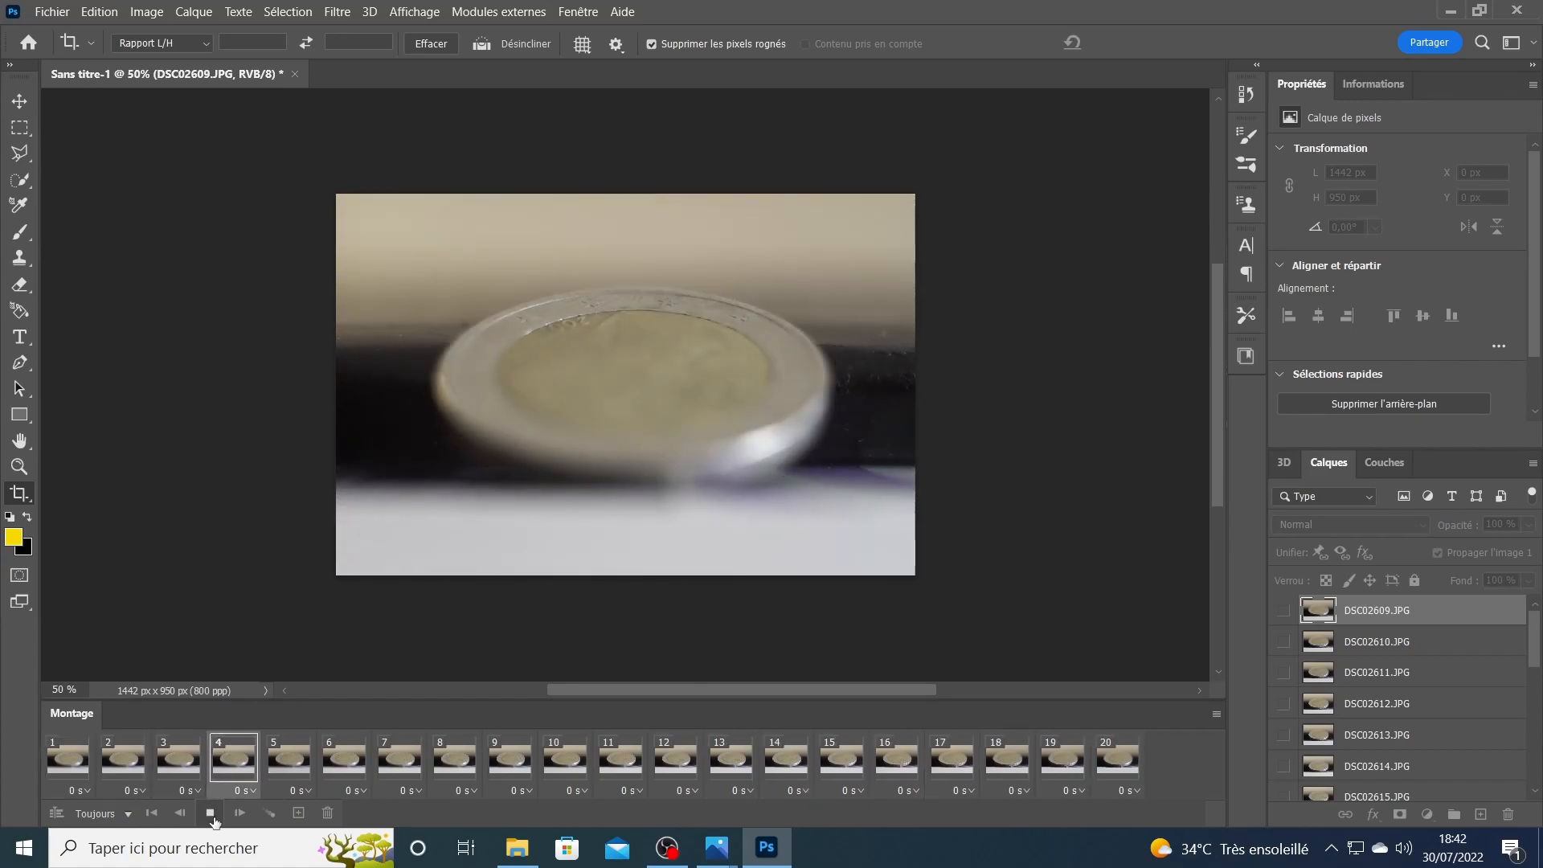
key("space")
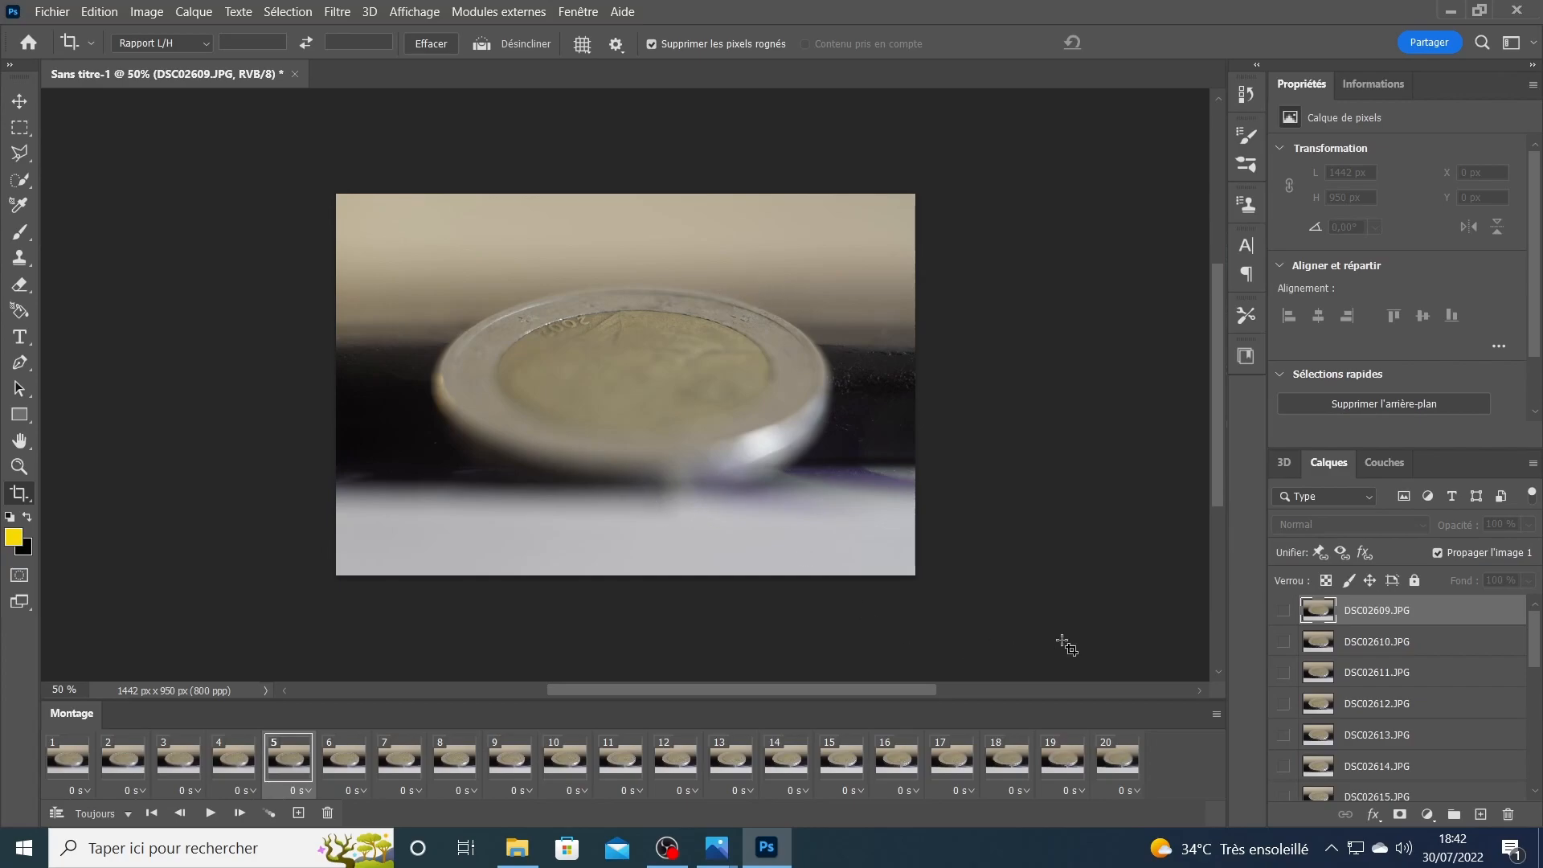
- Reverse the order of the animation frames, then play the animation briefly and stop it
left_click(1216, 715)
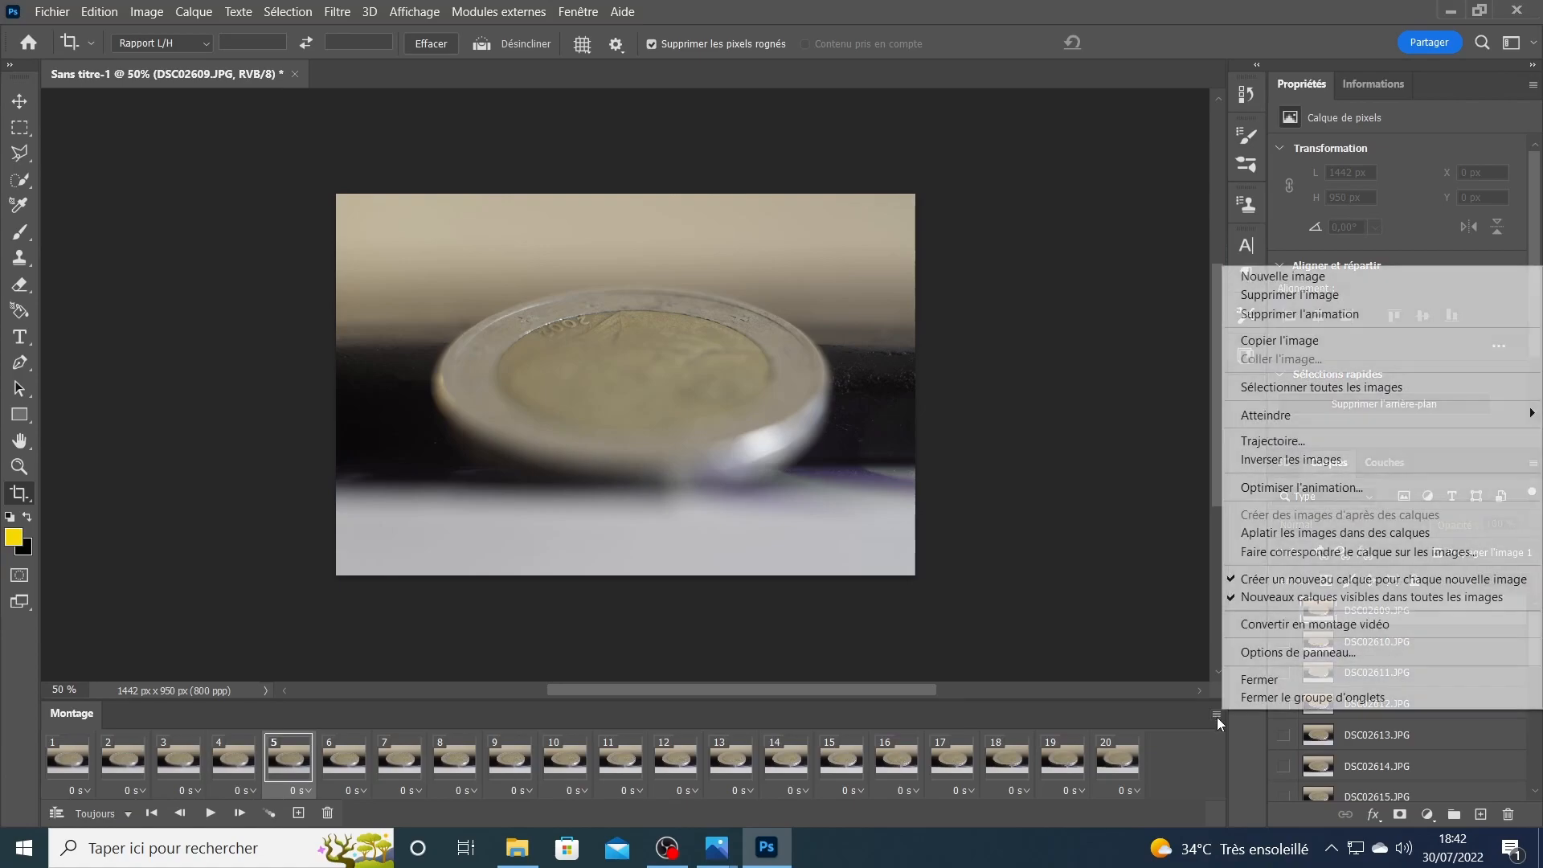
left_click(1289, 461)
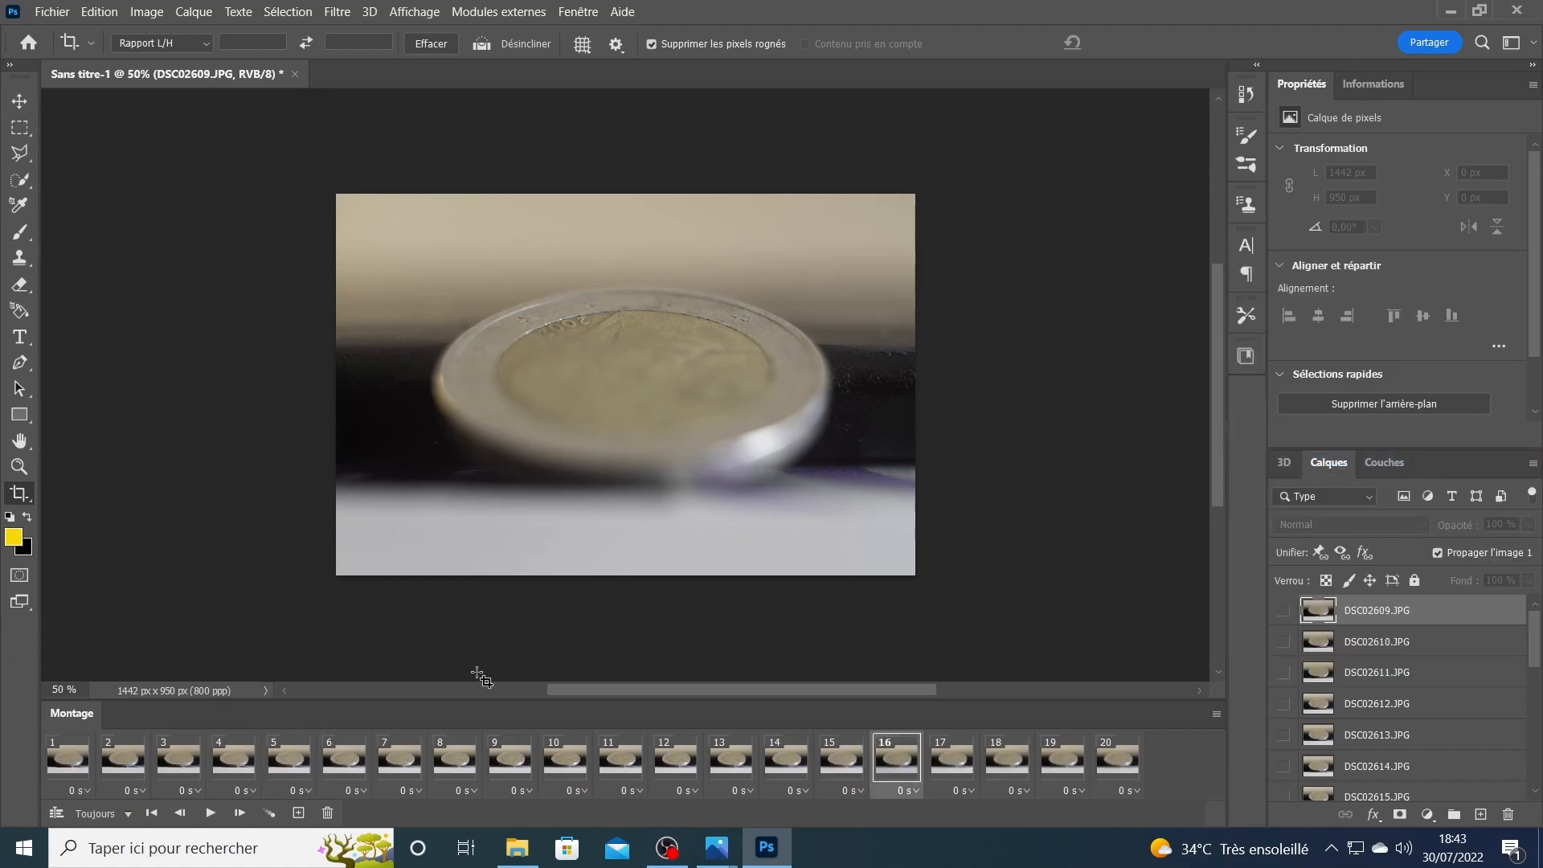
left_click(212, 813)
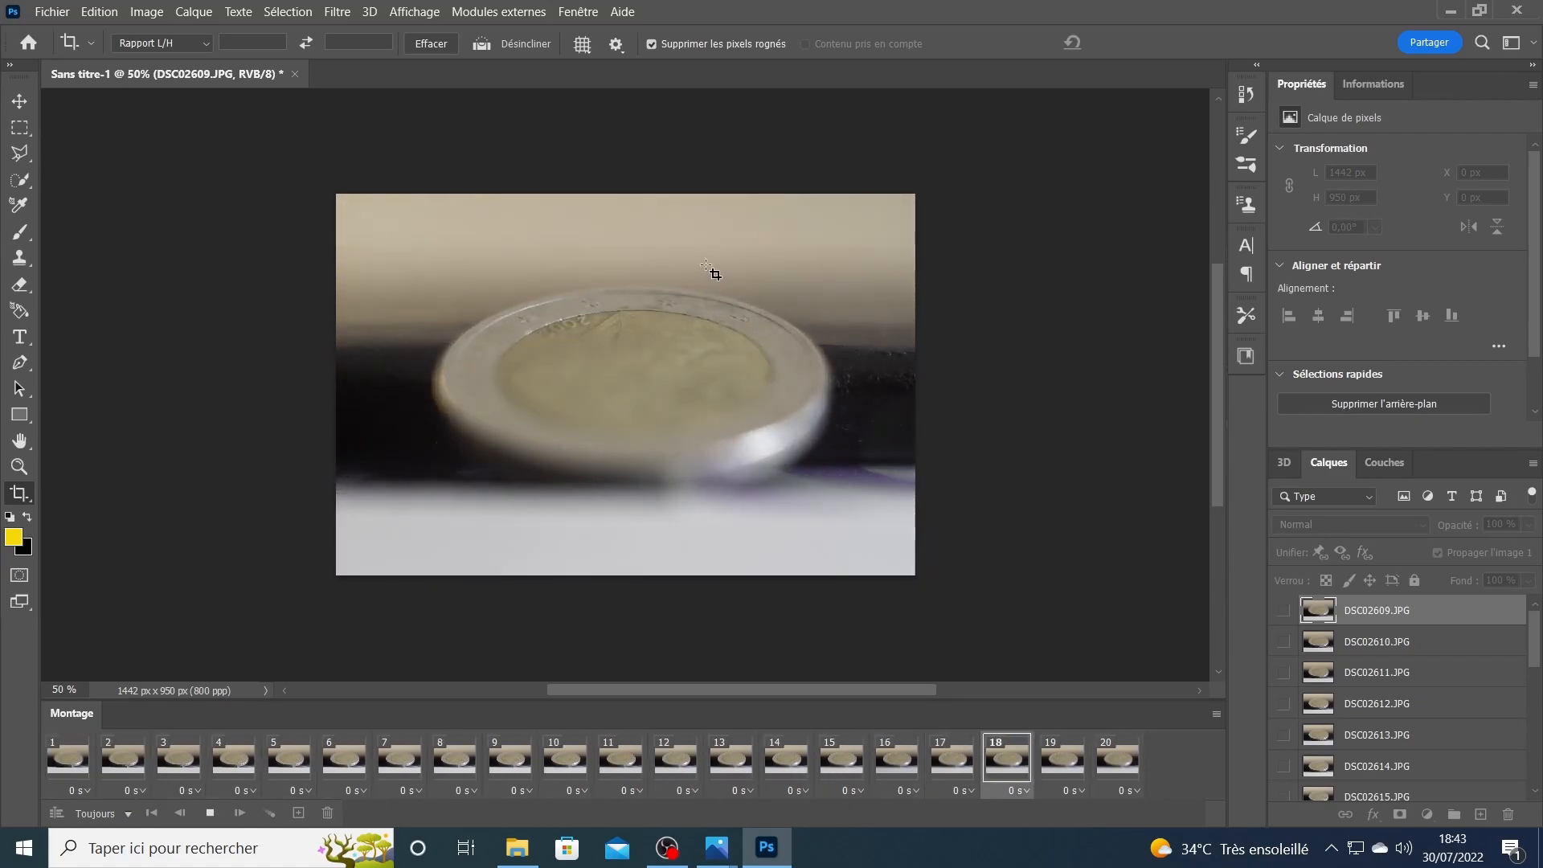
left_click(219, 813)
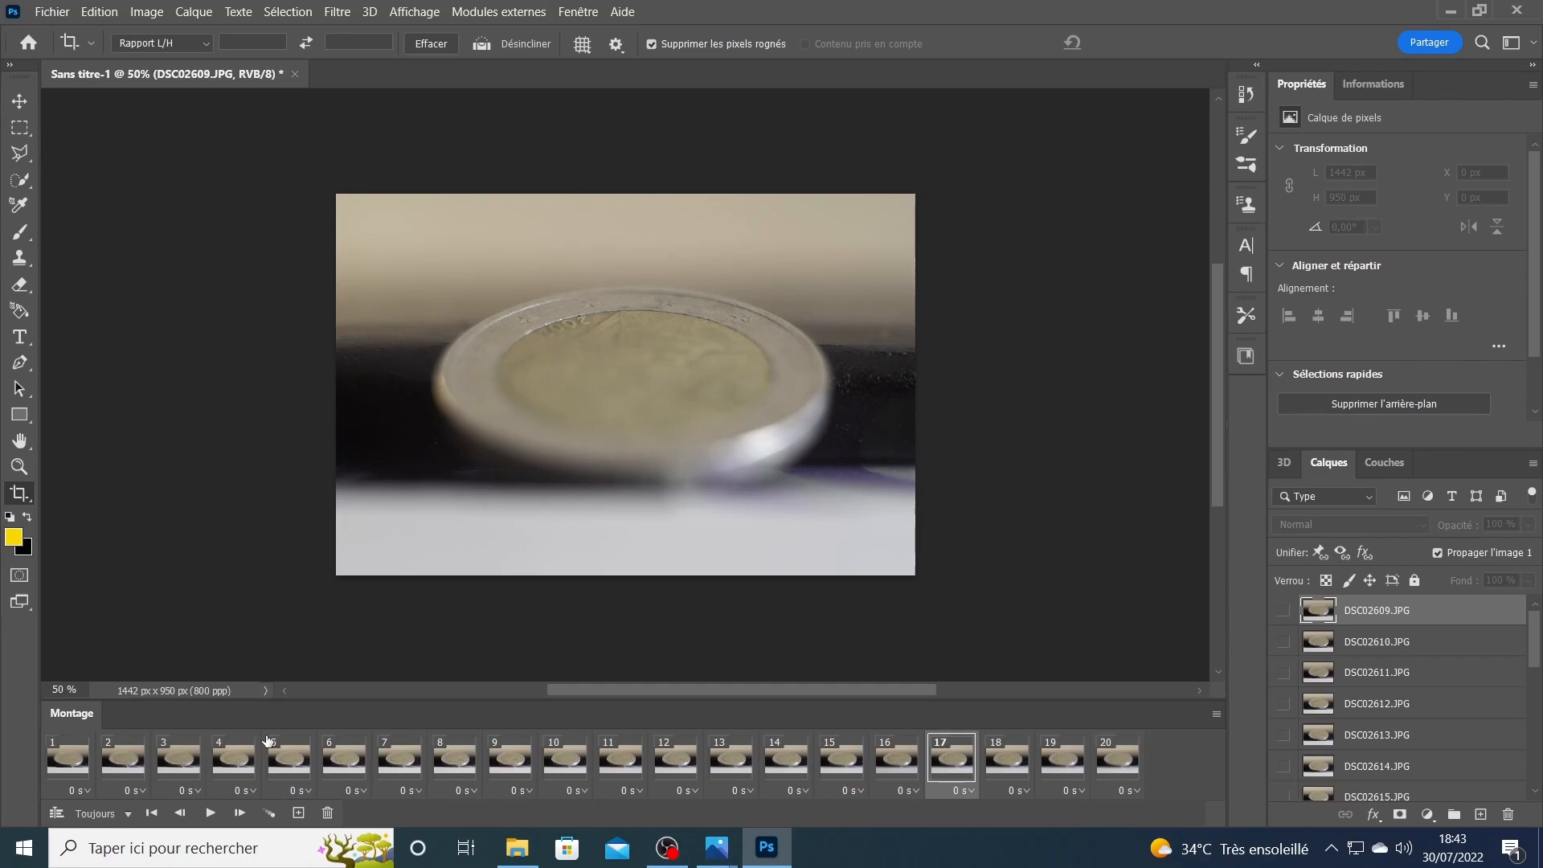
- Set the delay of all 20 frames to 0.2 seconds, then play the animation and stop it
left_click(83, 790)
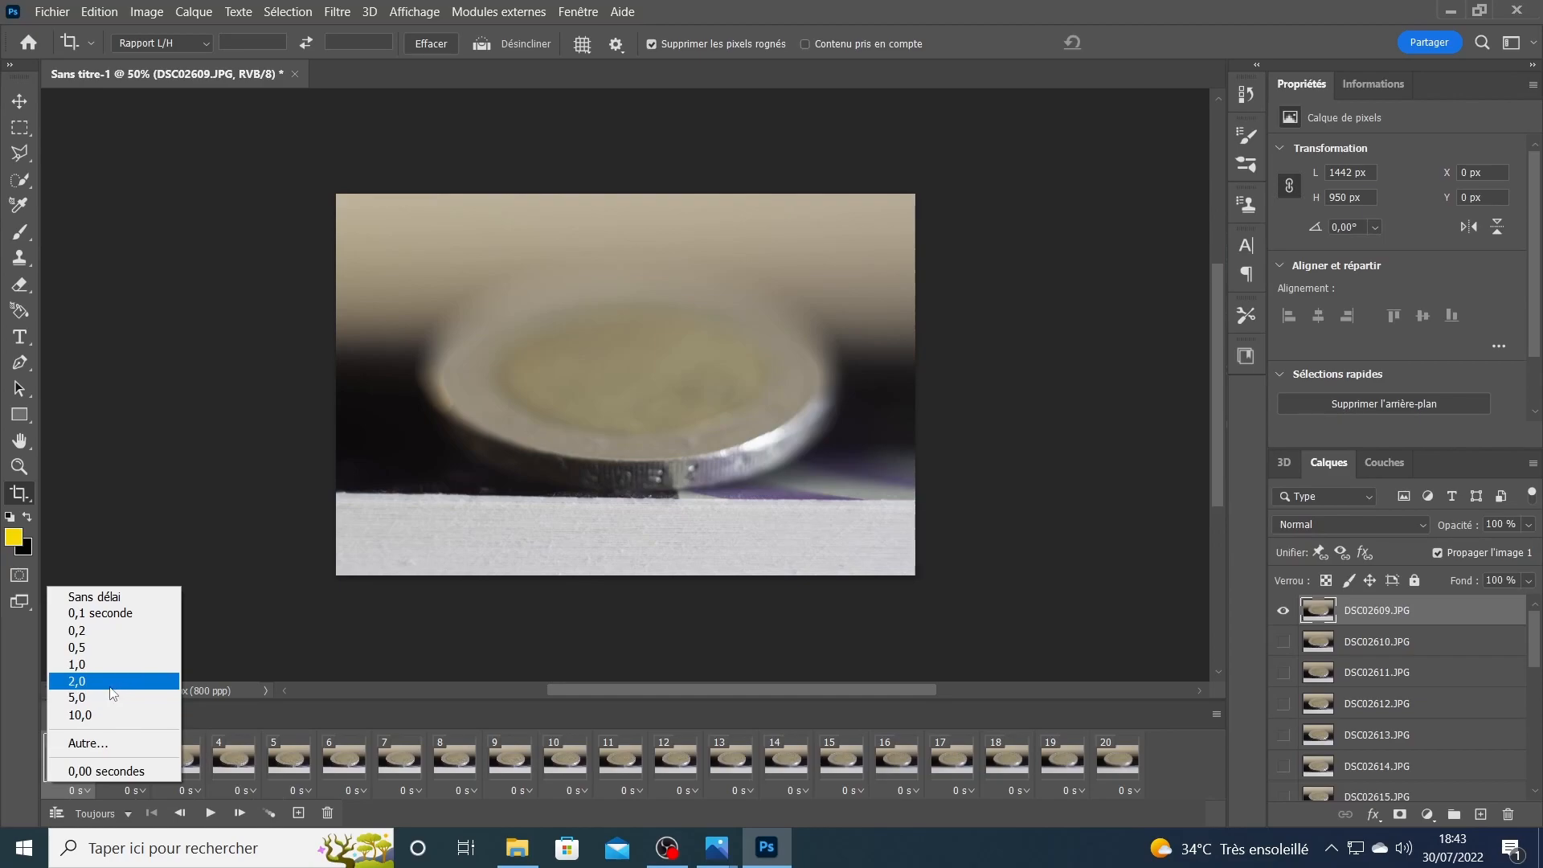
left_click(119, 633)
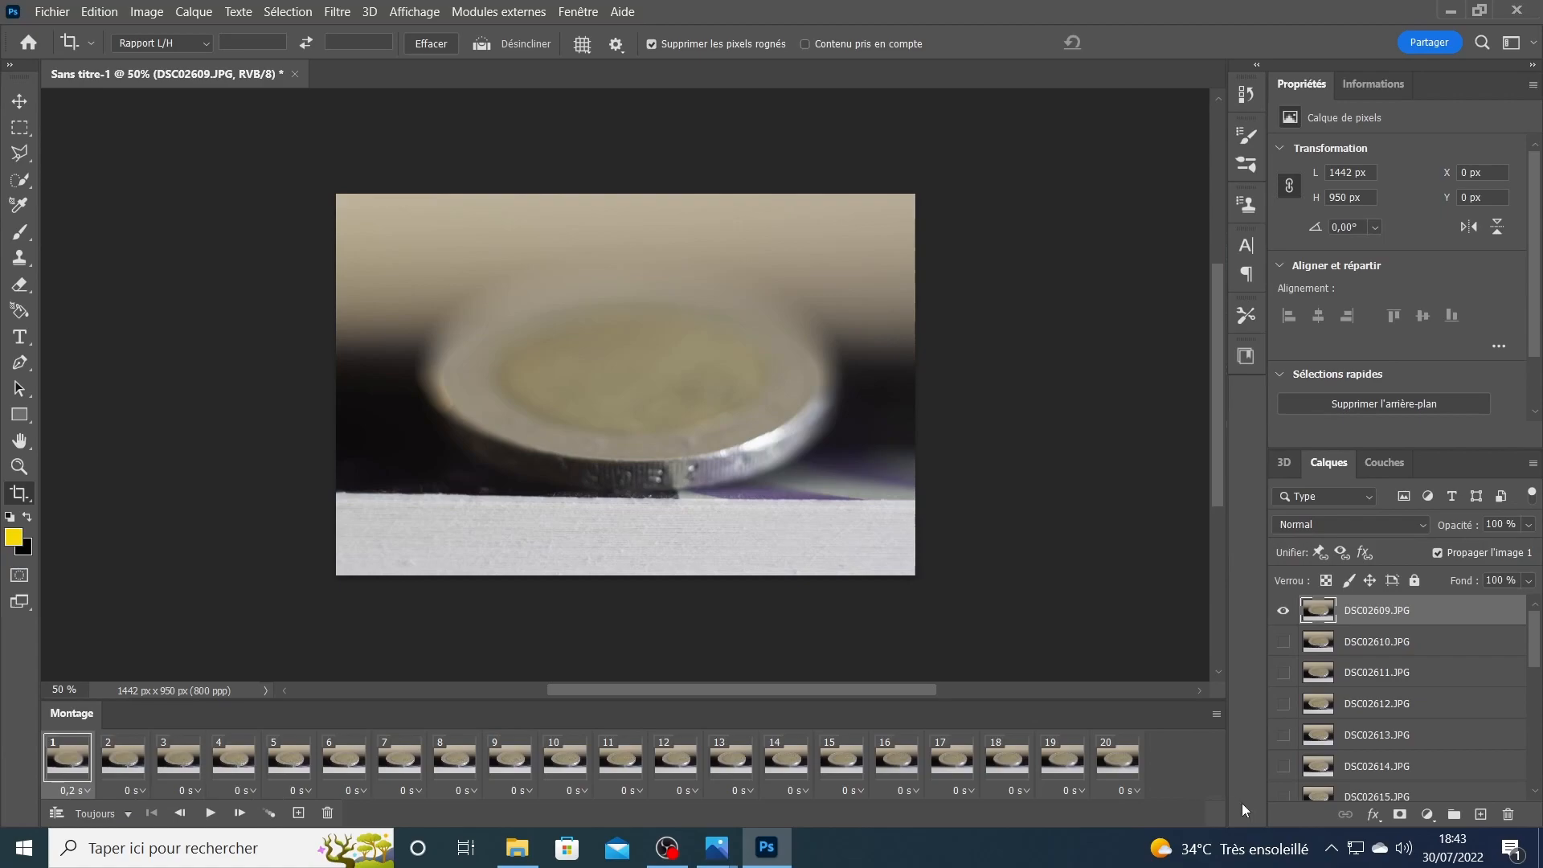
left_click(1106, 791)
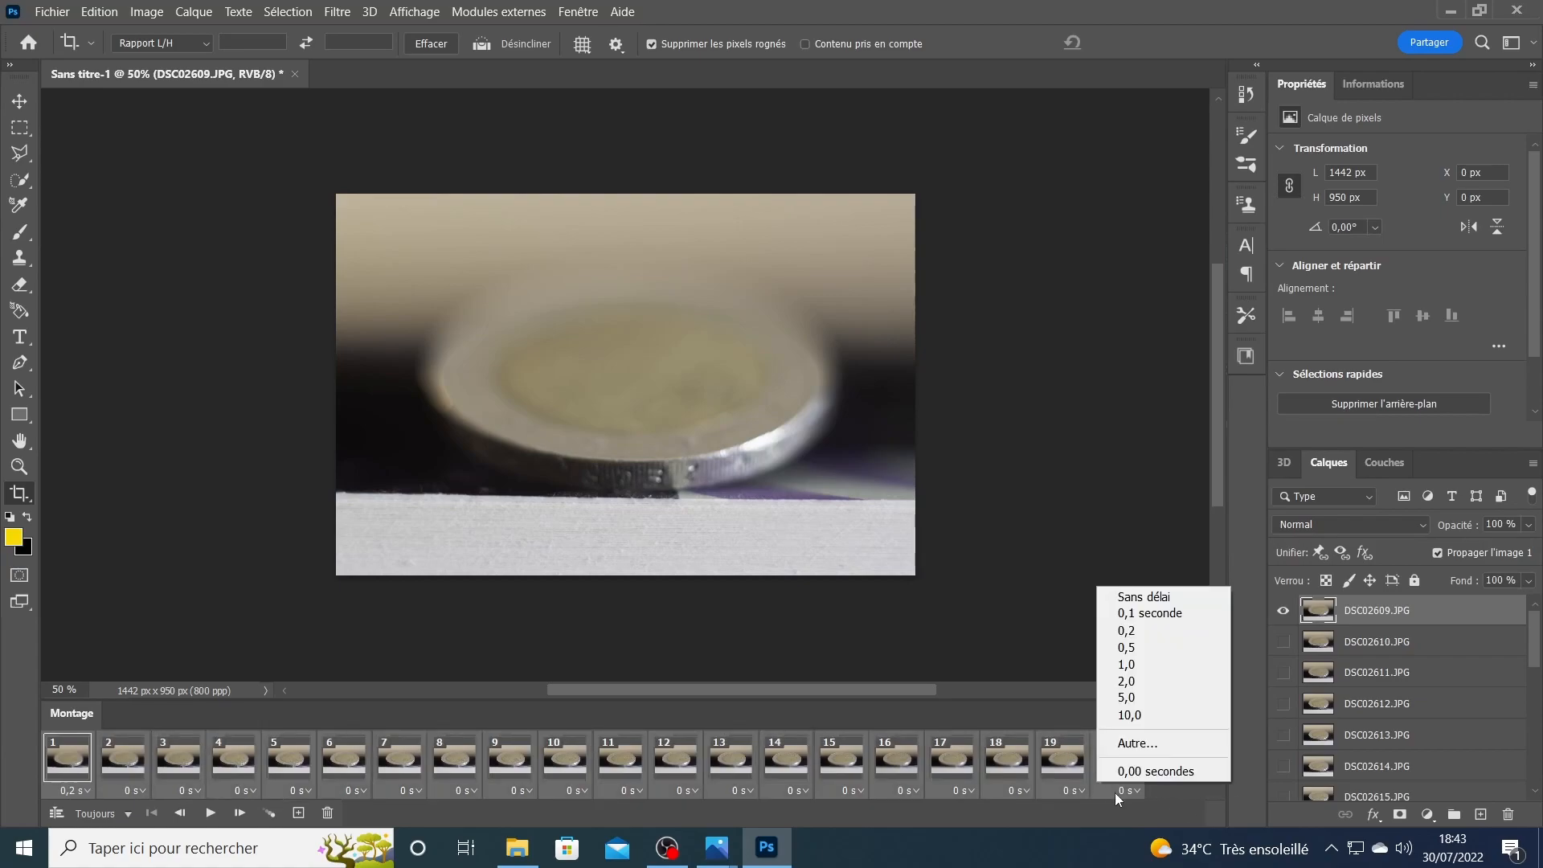
left_click(1163, 636)
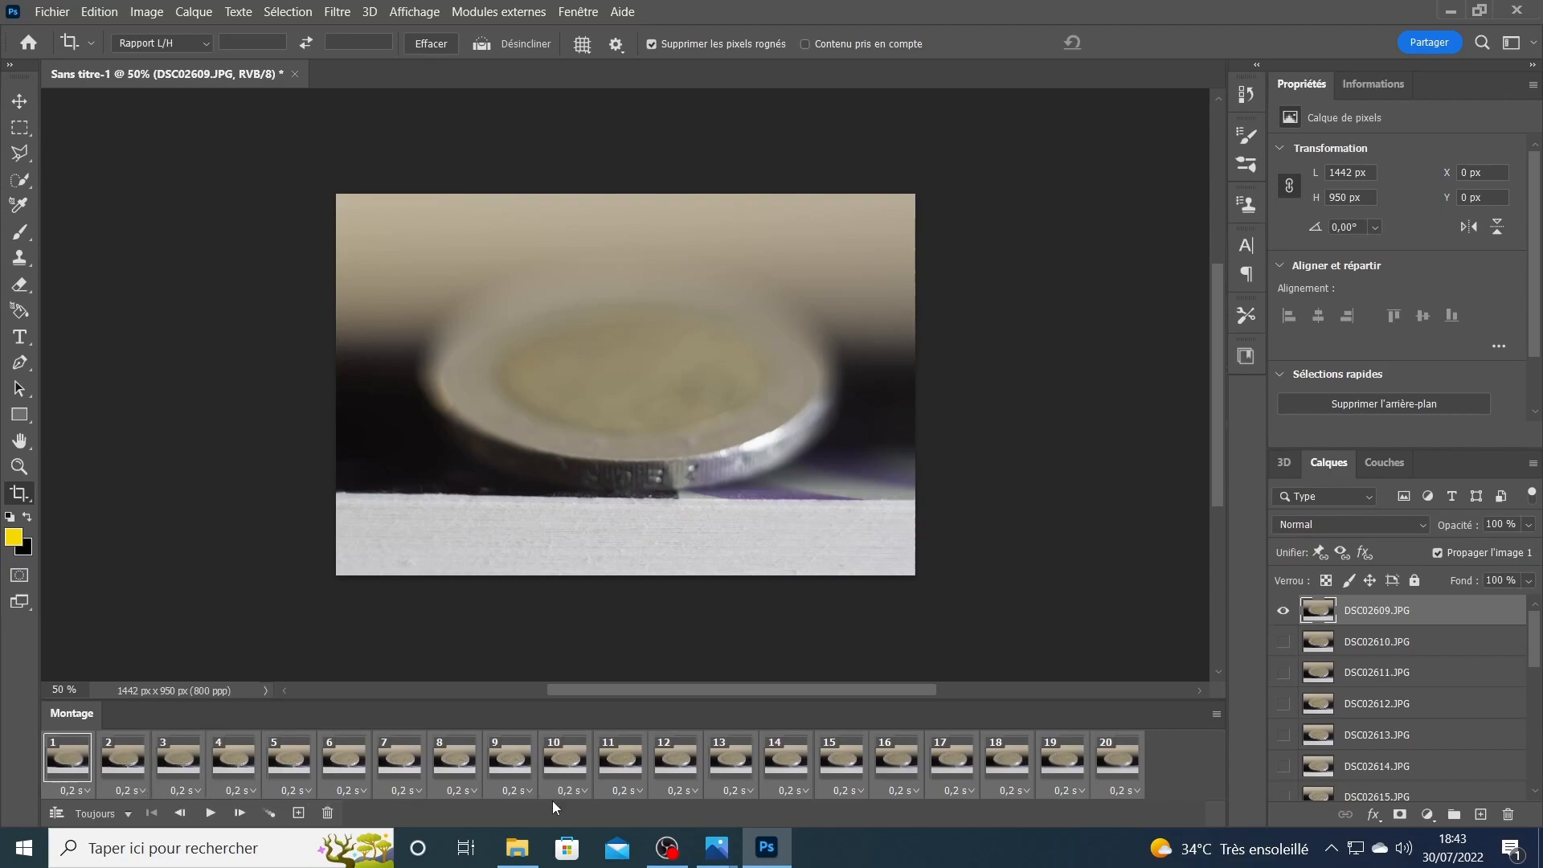
left_click(210, 812)
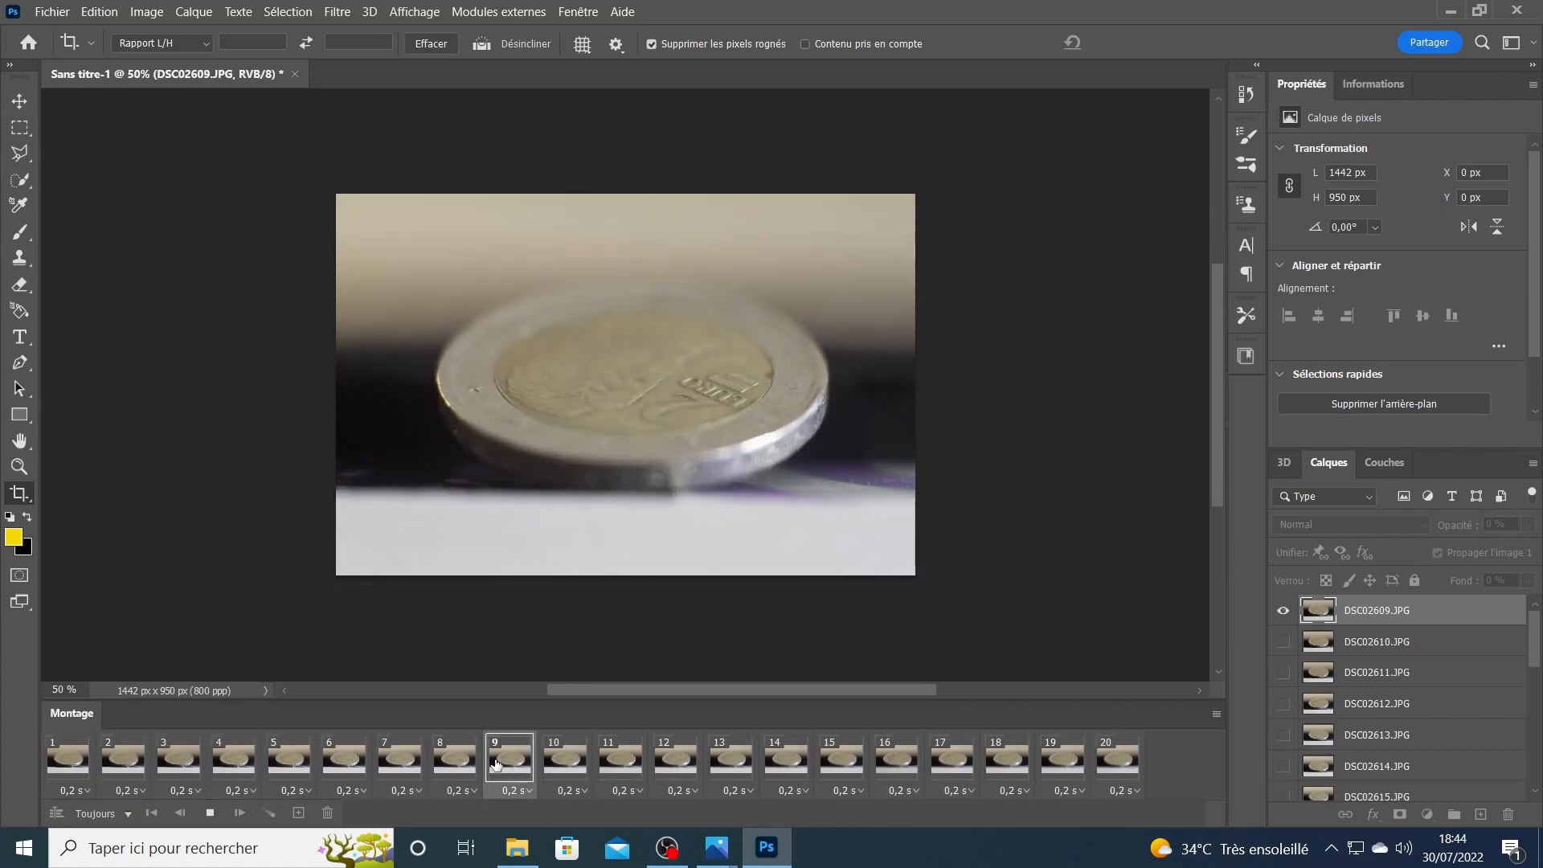
left_click(209, 815)
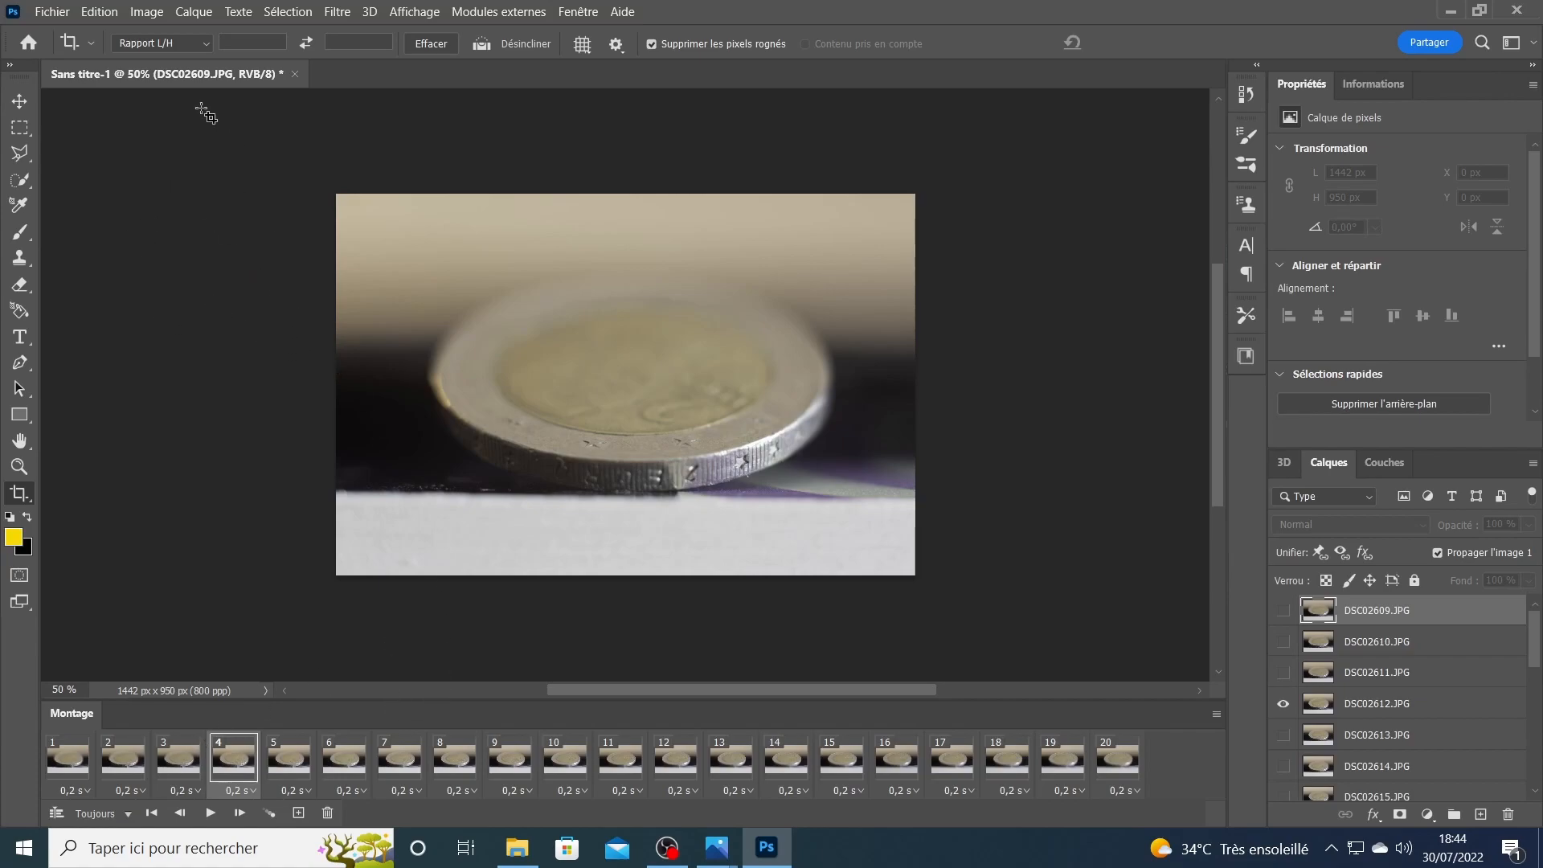
- Open the legacy Save for Web export and set the GIF's width to 1000 px, keeping the original proportions linked
left_click(53, 11)
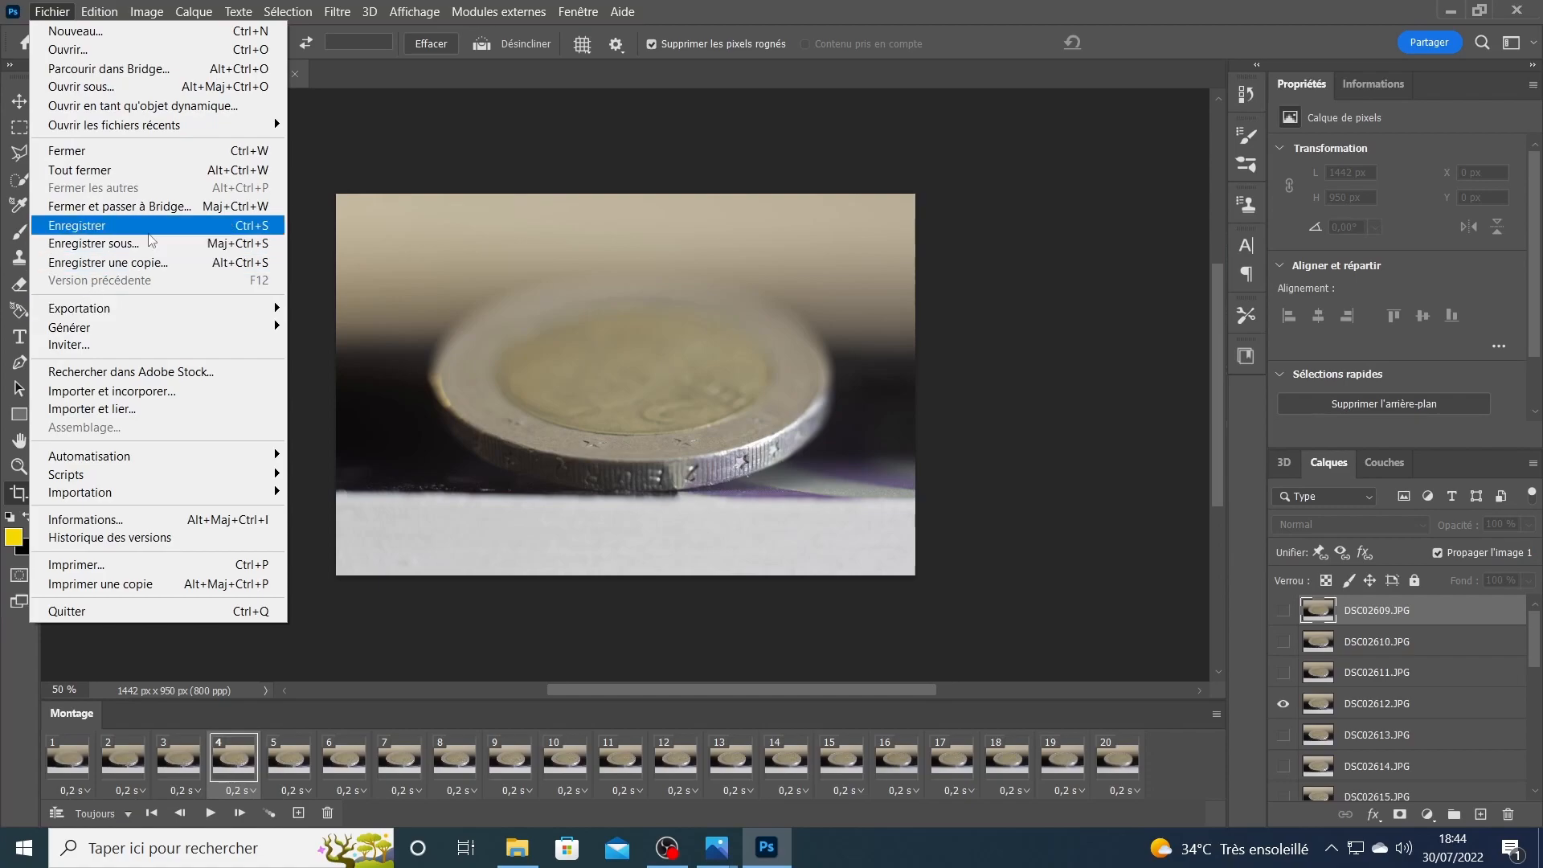
mouse_move(216, 315)
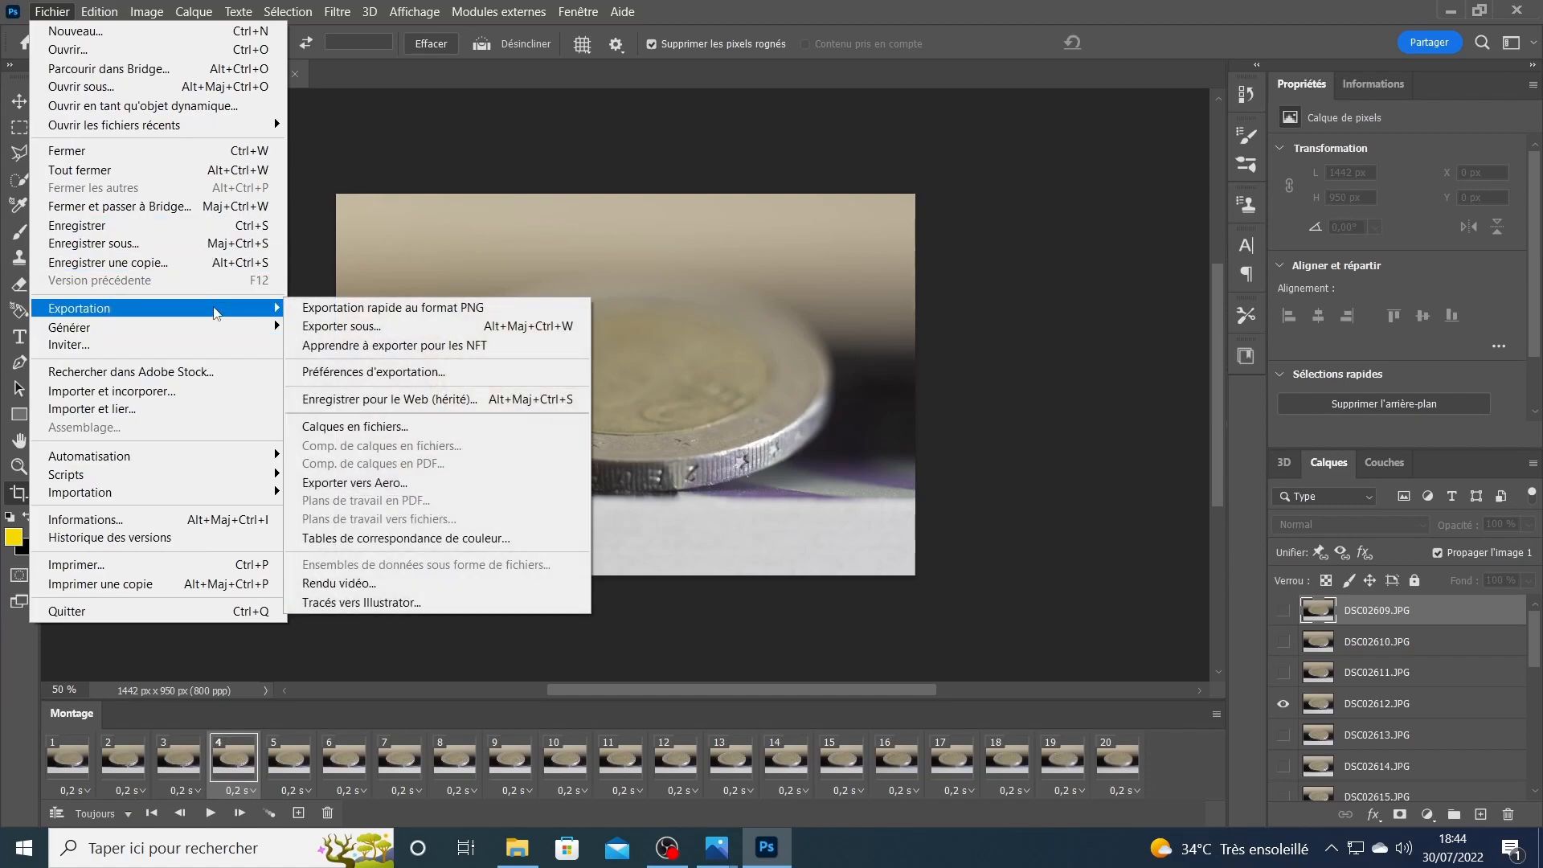
left_click(402, 399)
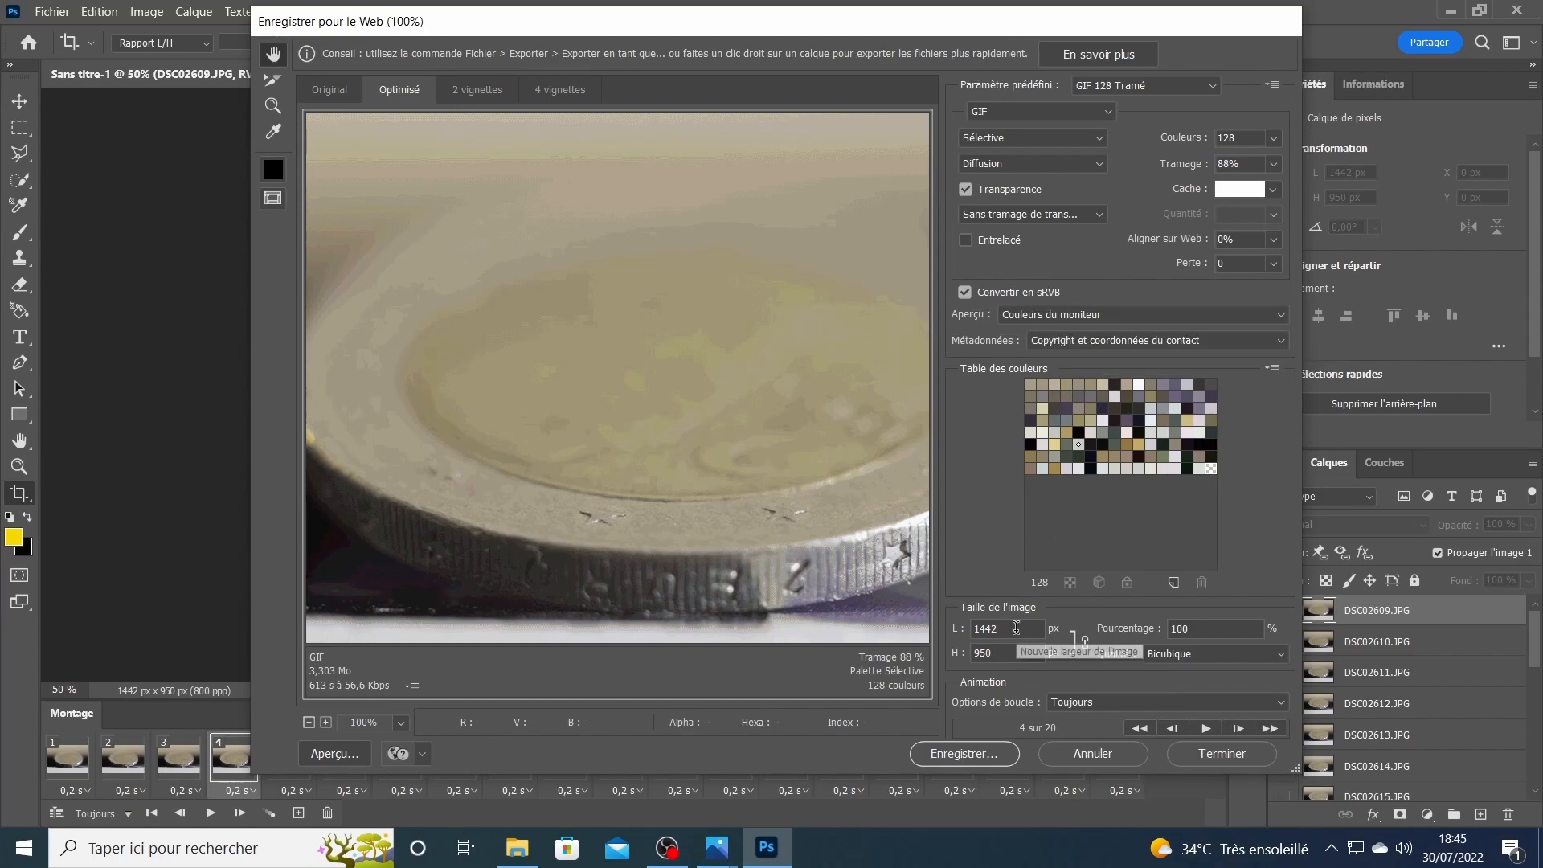
left_click(976, 628)
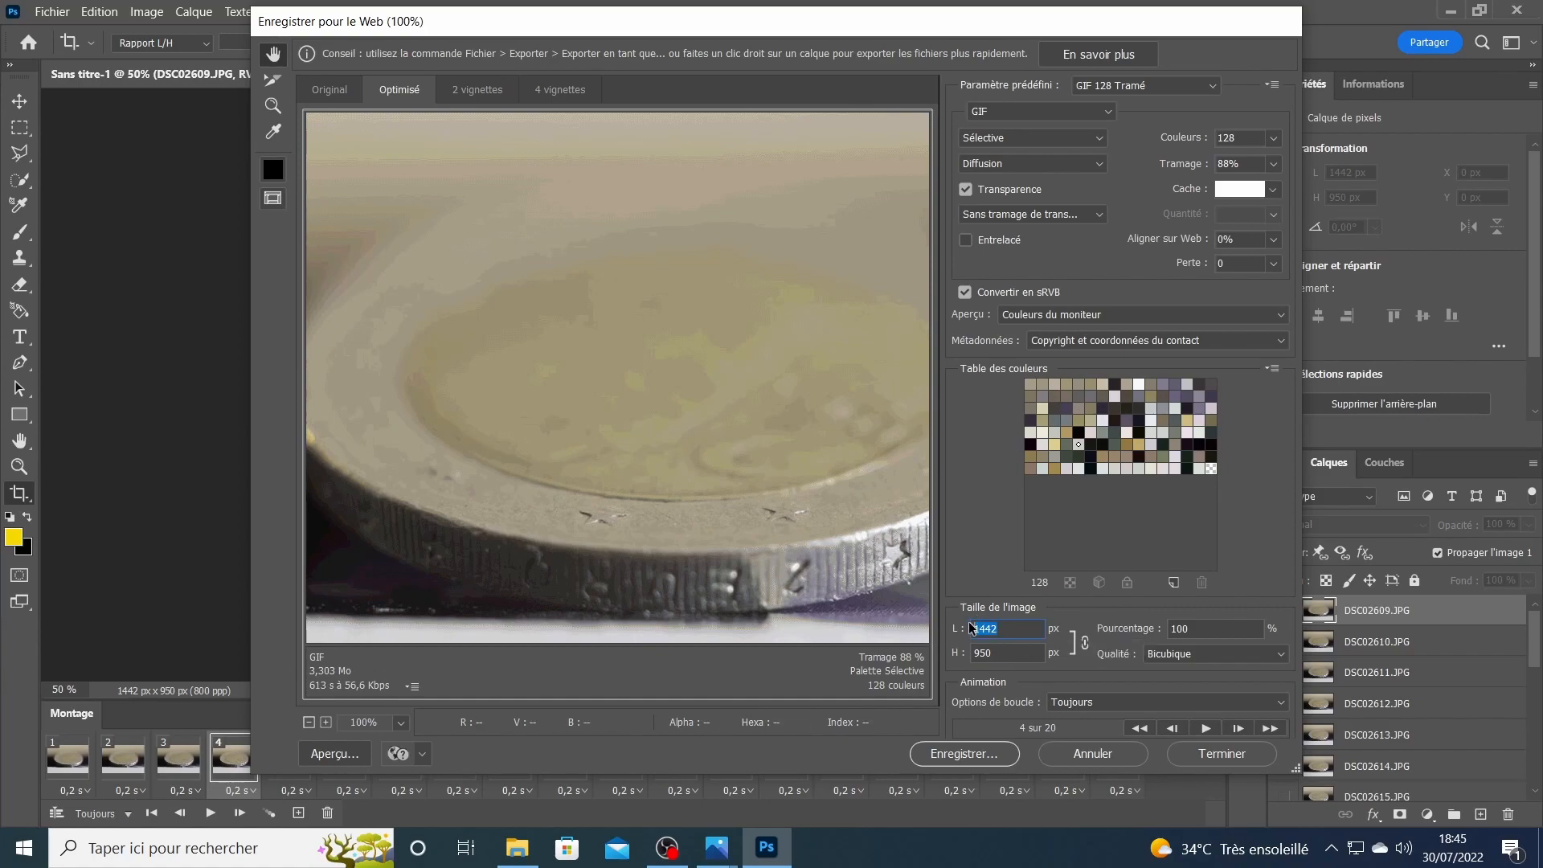
type("1000")
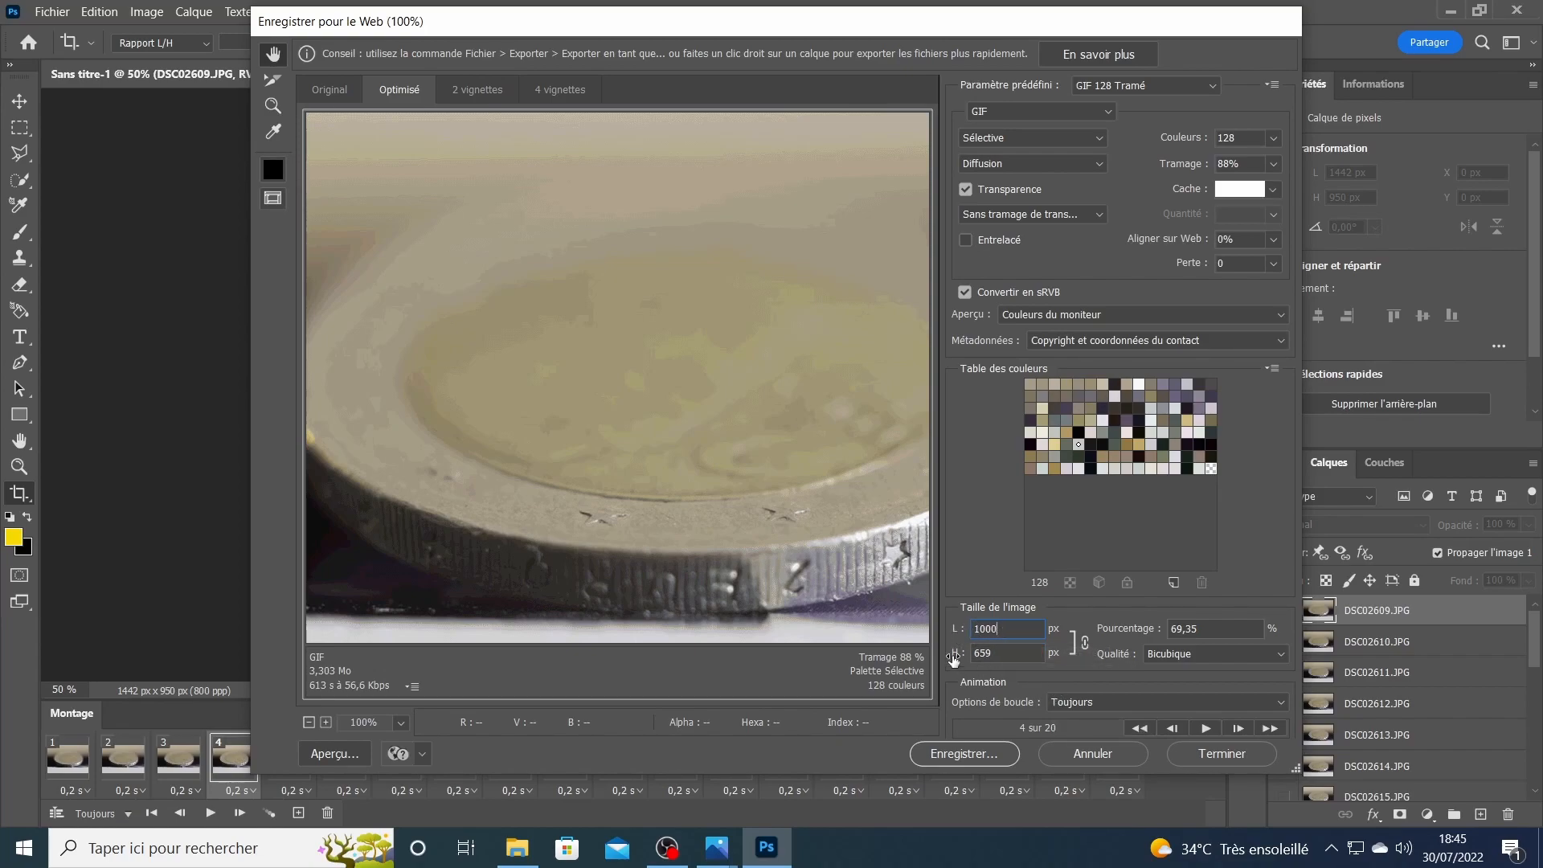
left_click(1085, 642)
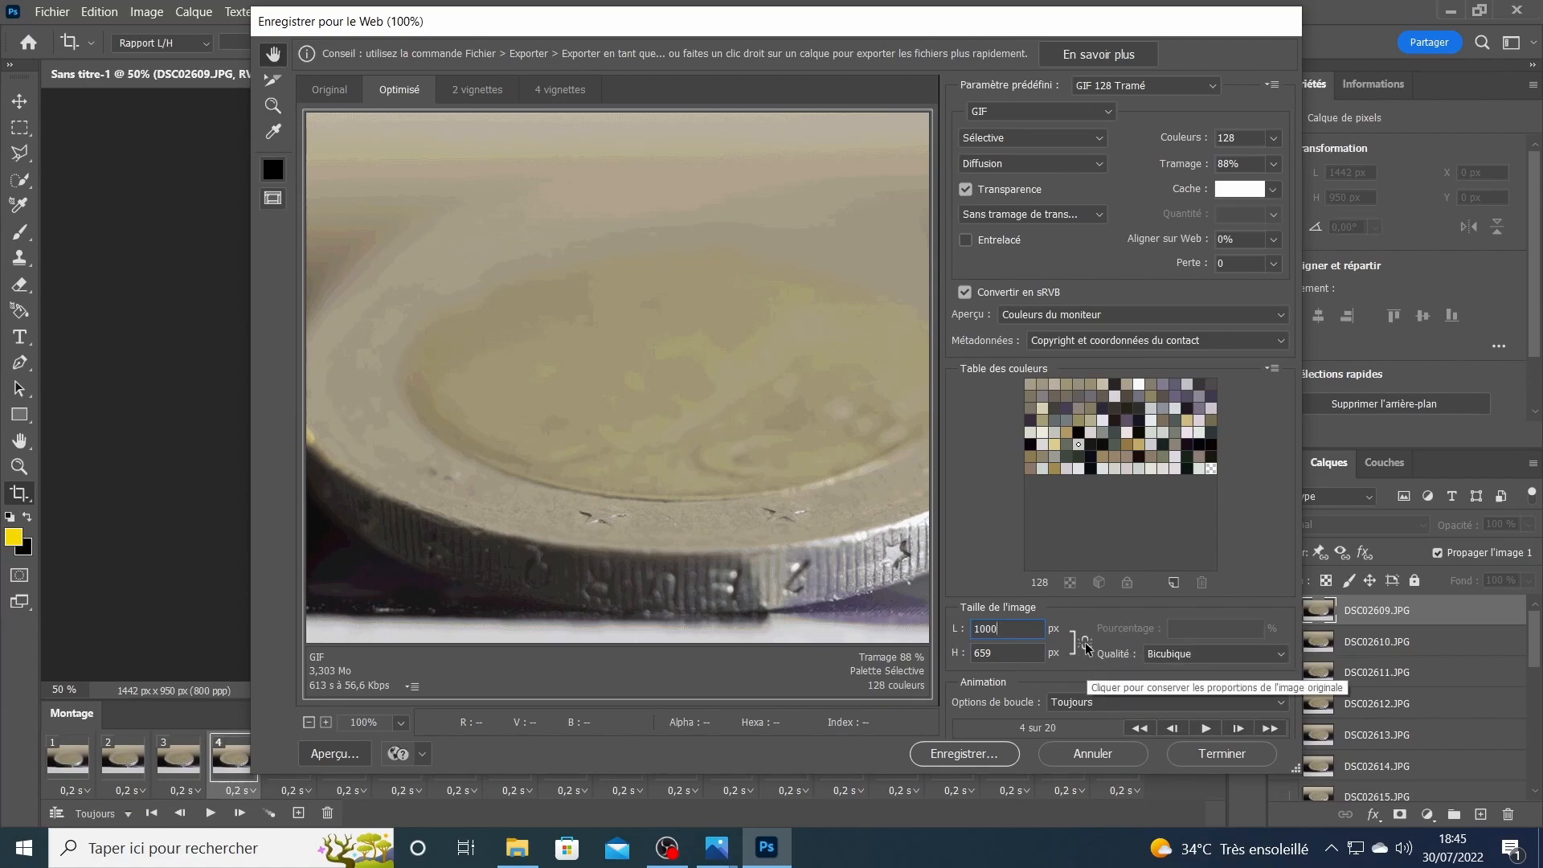
left_click(1085, 643)
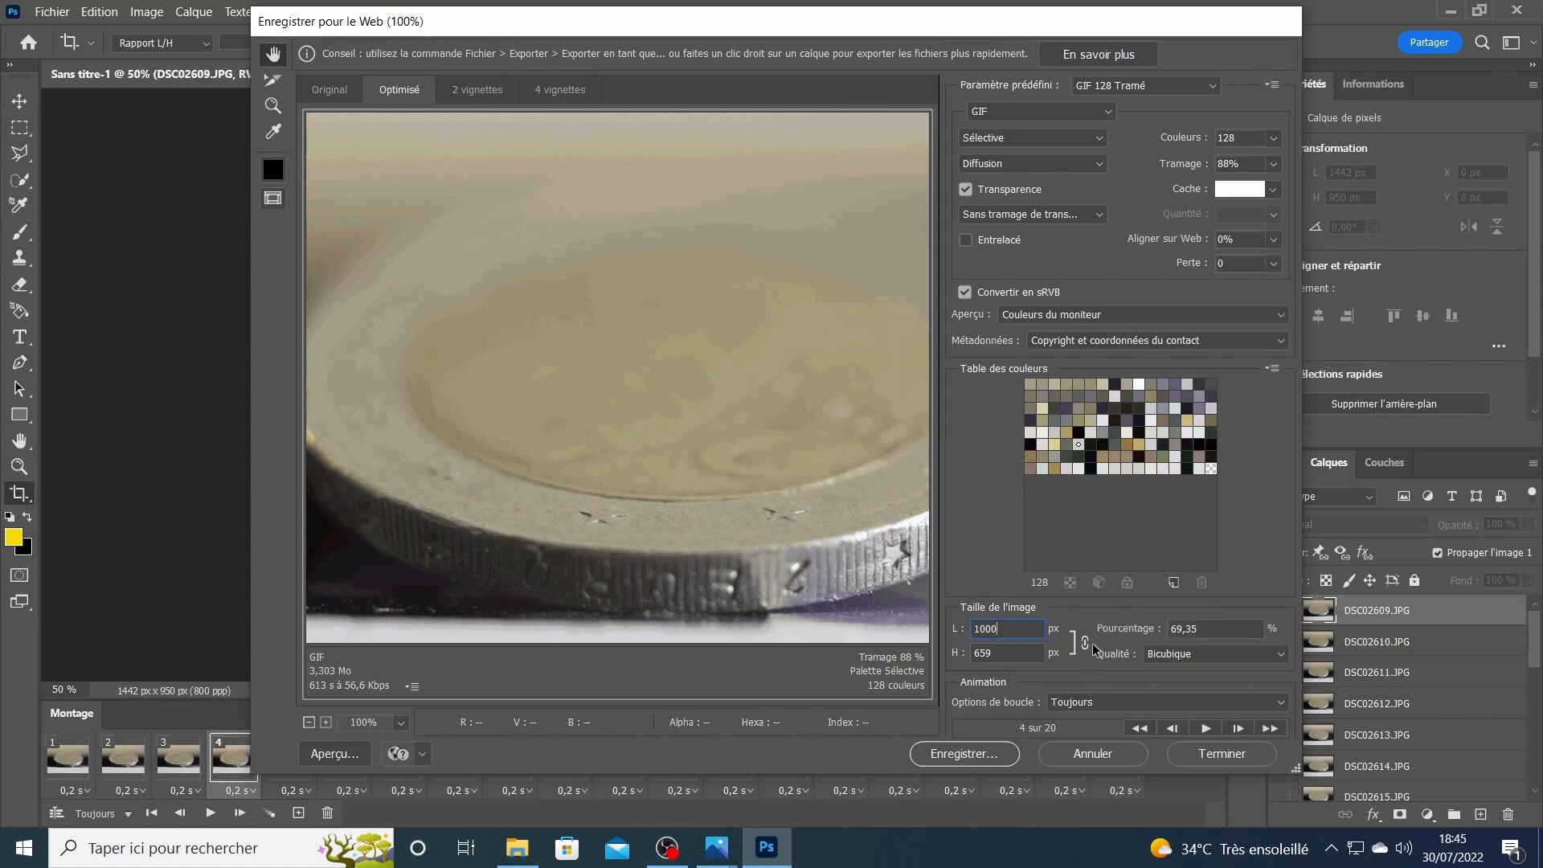
- Save the animated GIF to the desktop (Bureau) folder under a new file name
left_click(967, 756)
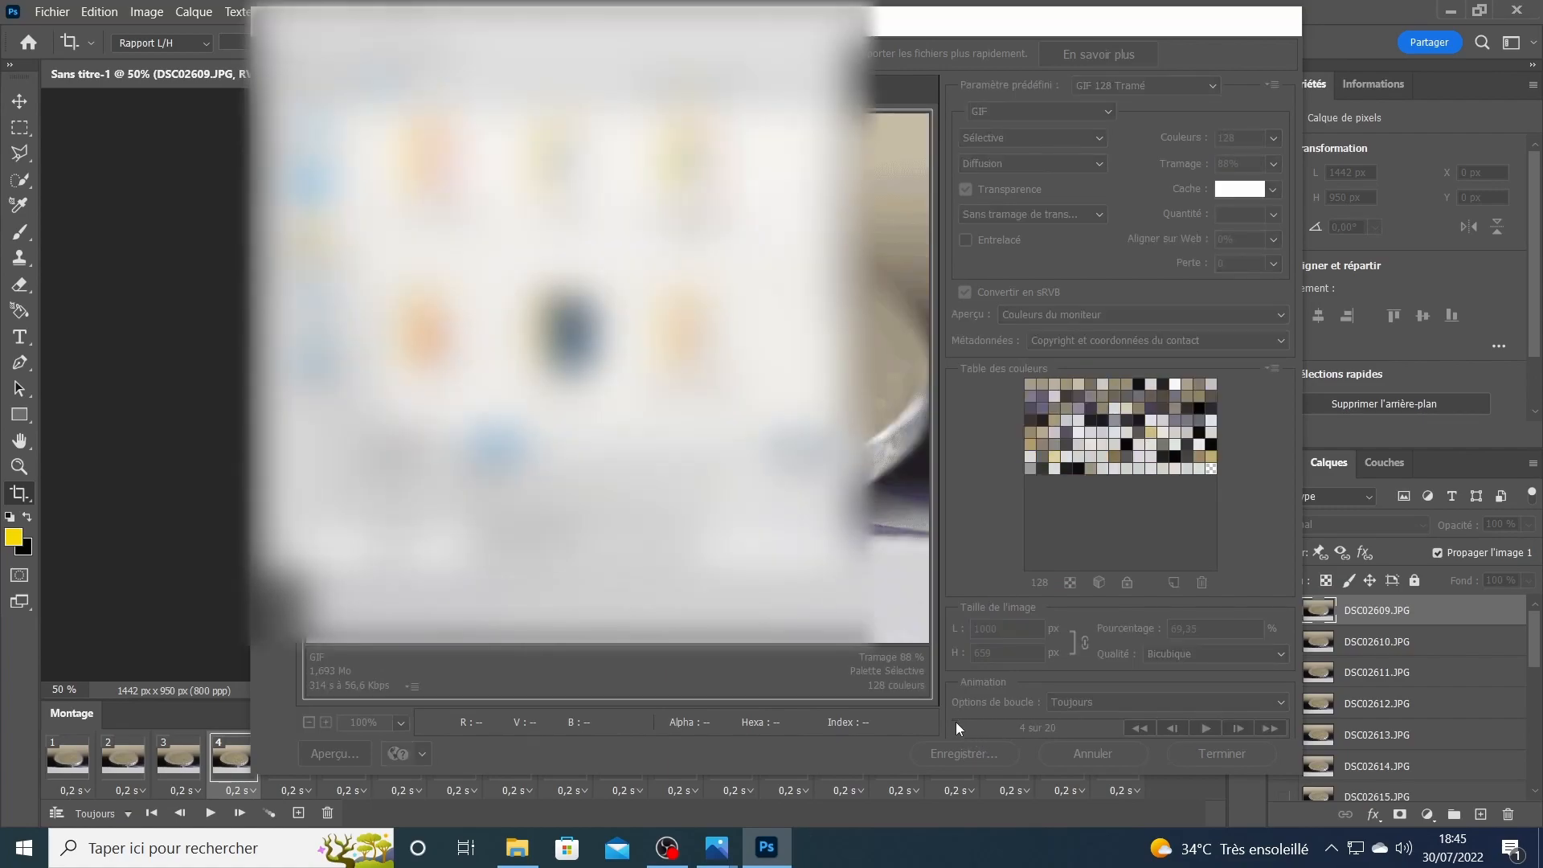
left_click(311, 179)
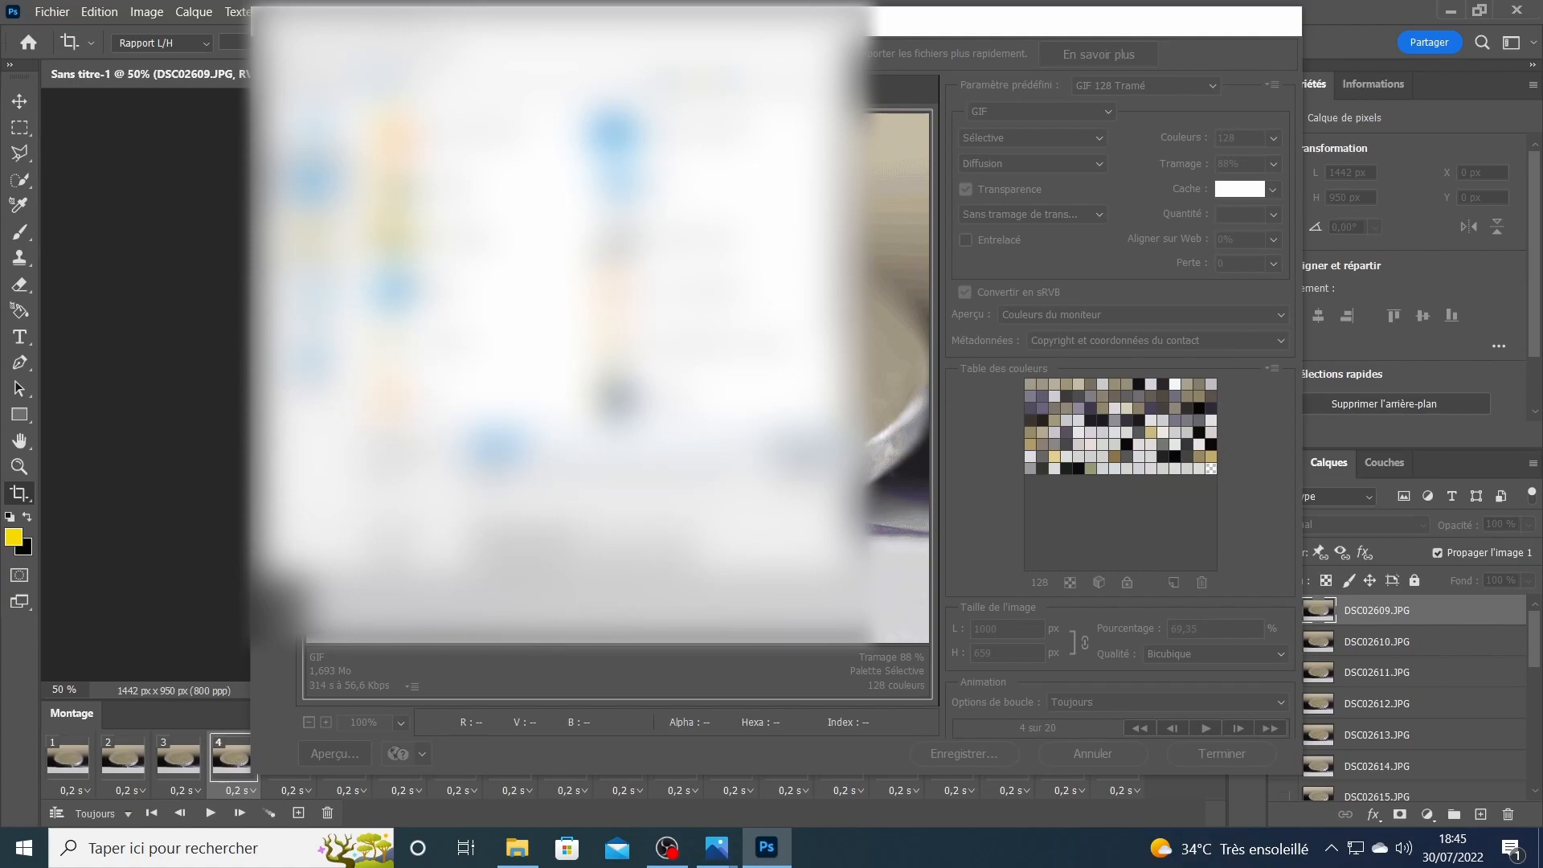
key("BackSpace")
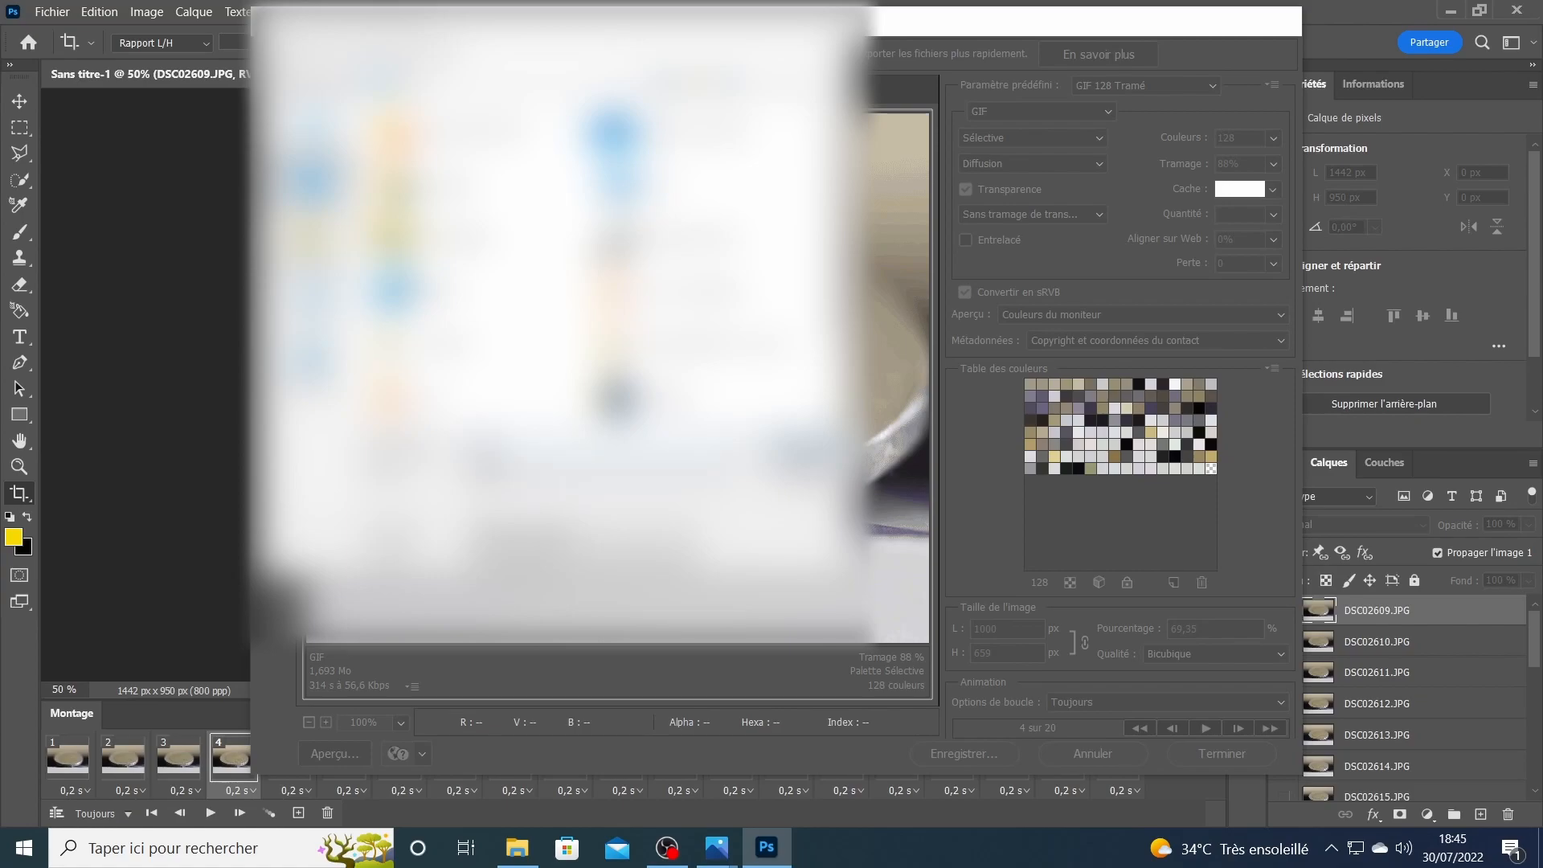
left_click(794, 450)
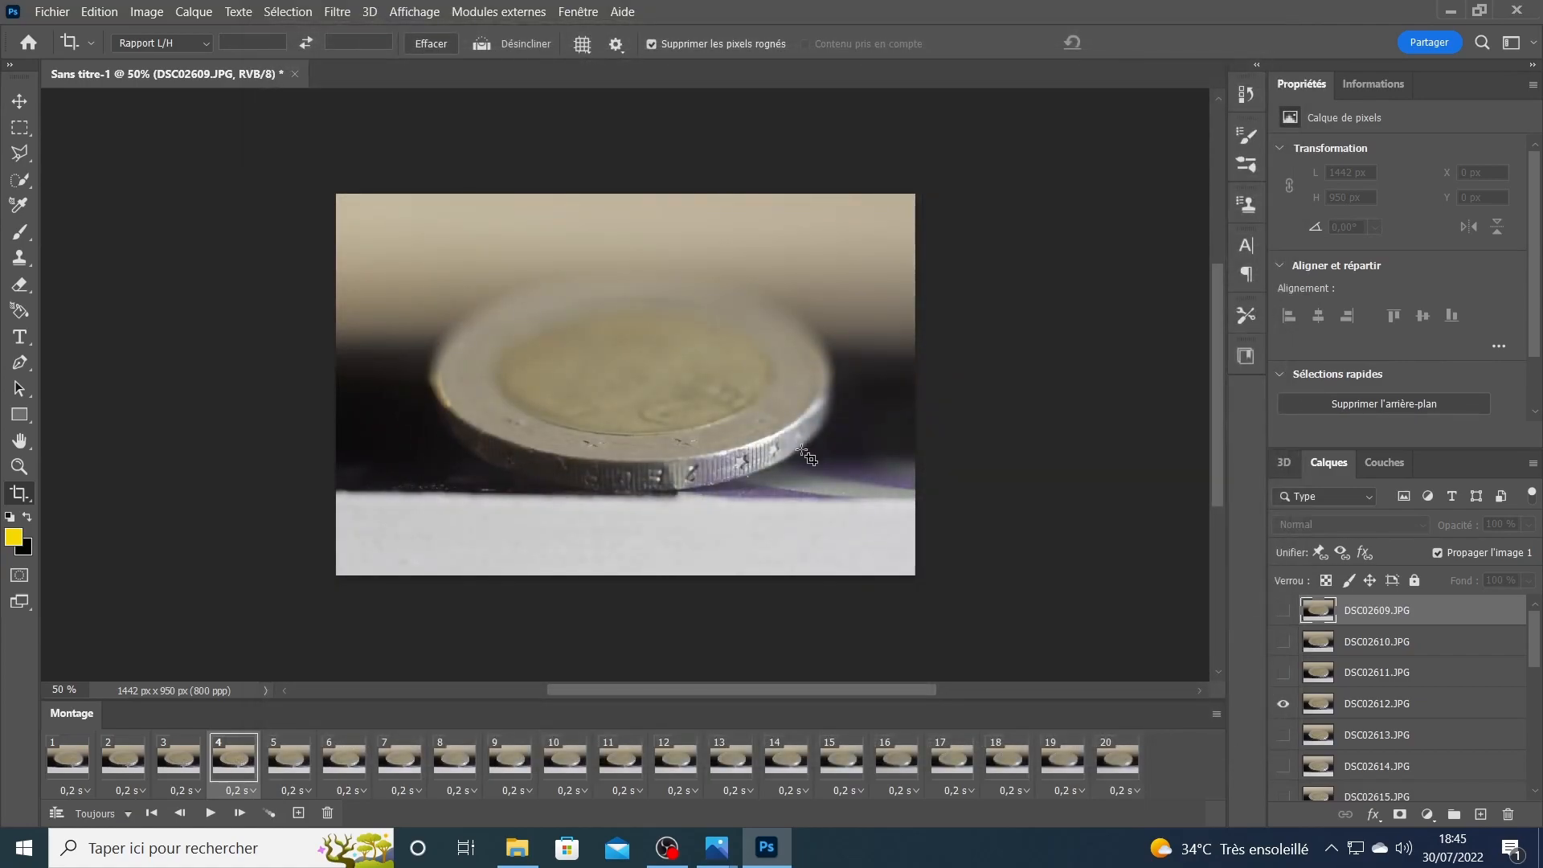
- Switch to File Explorer, go to the Bureau folder and open the exported GIF
left_click(517, 847)
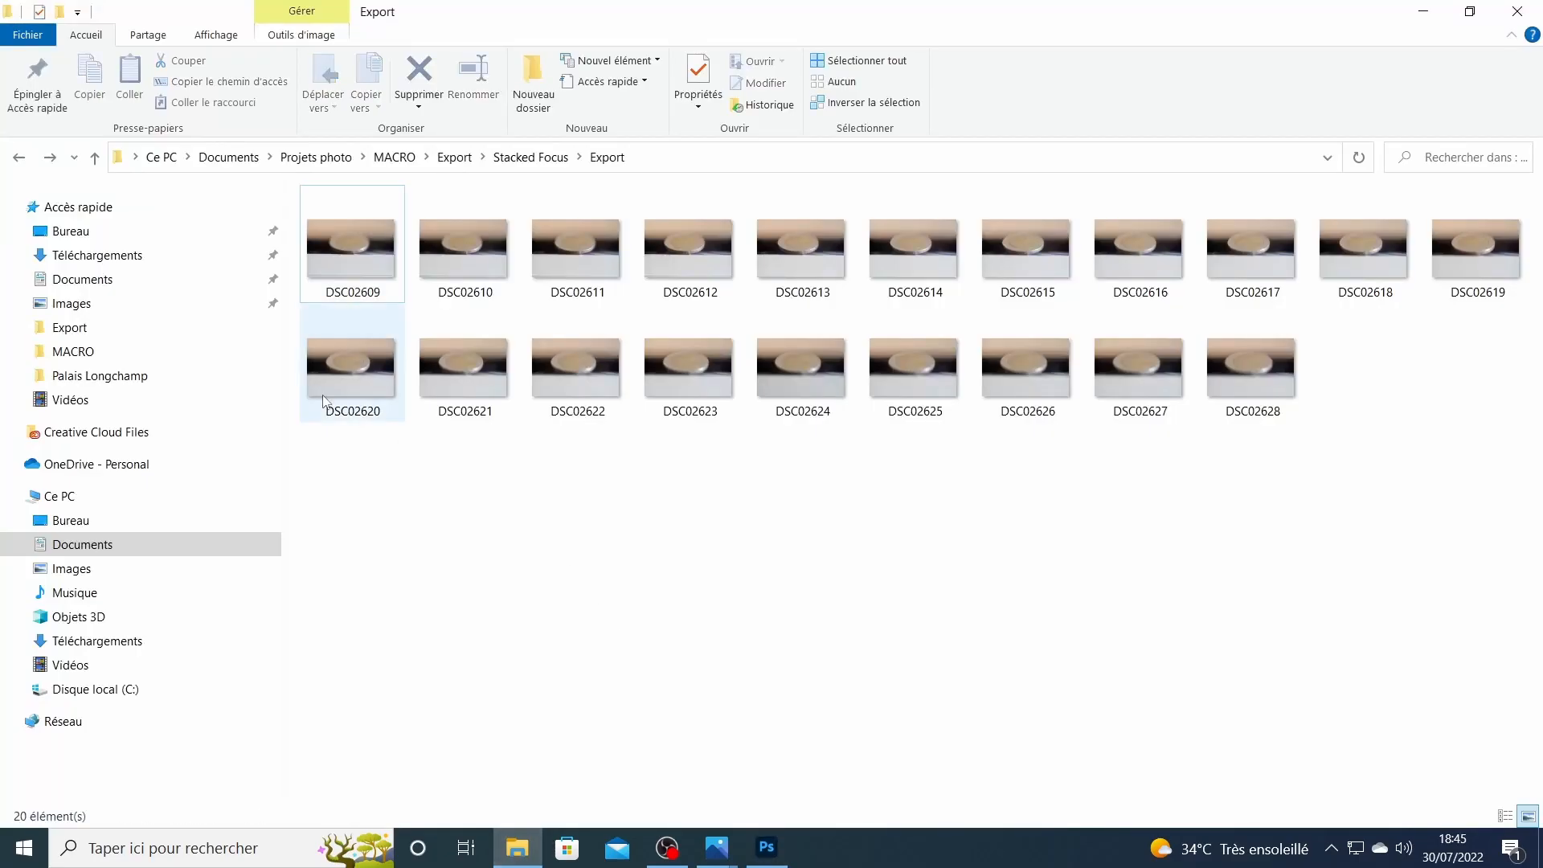
left_click(106, 233)
double_click(354, 395)
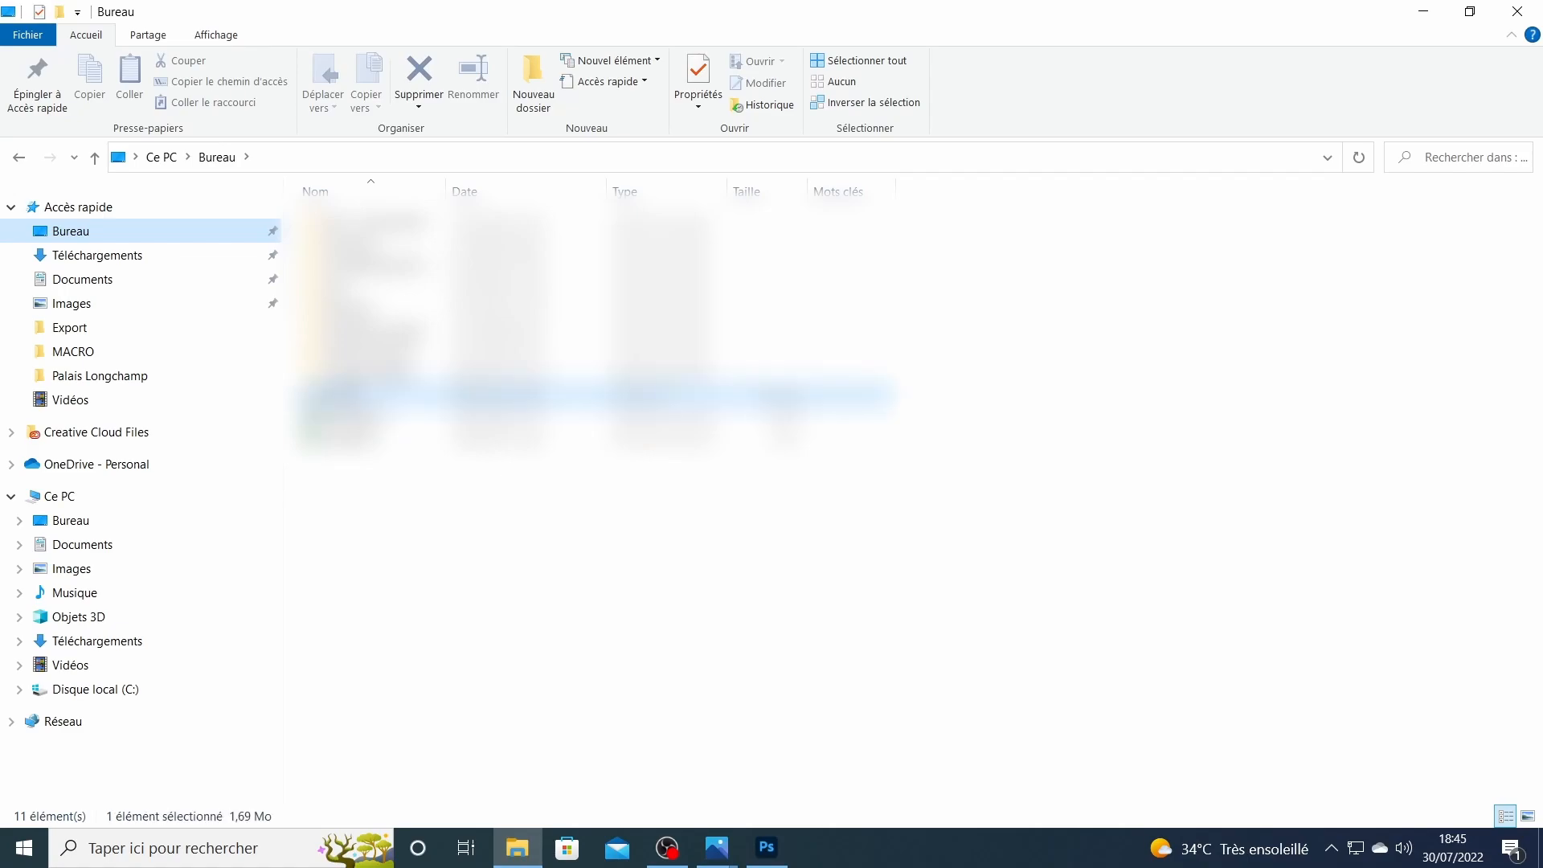